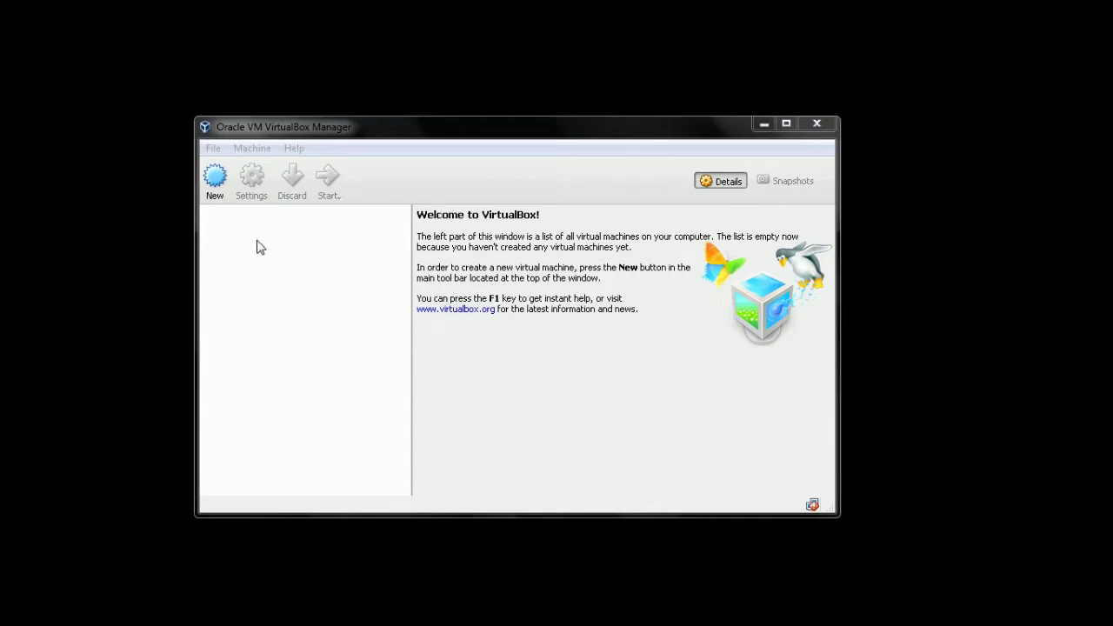
- Begin a new virtual machine named WINDOWS7 with type Microsoft Windows and version Windows 7 (32-bit)
{"action": "left_click", "coordinate": [216, 184]}
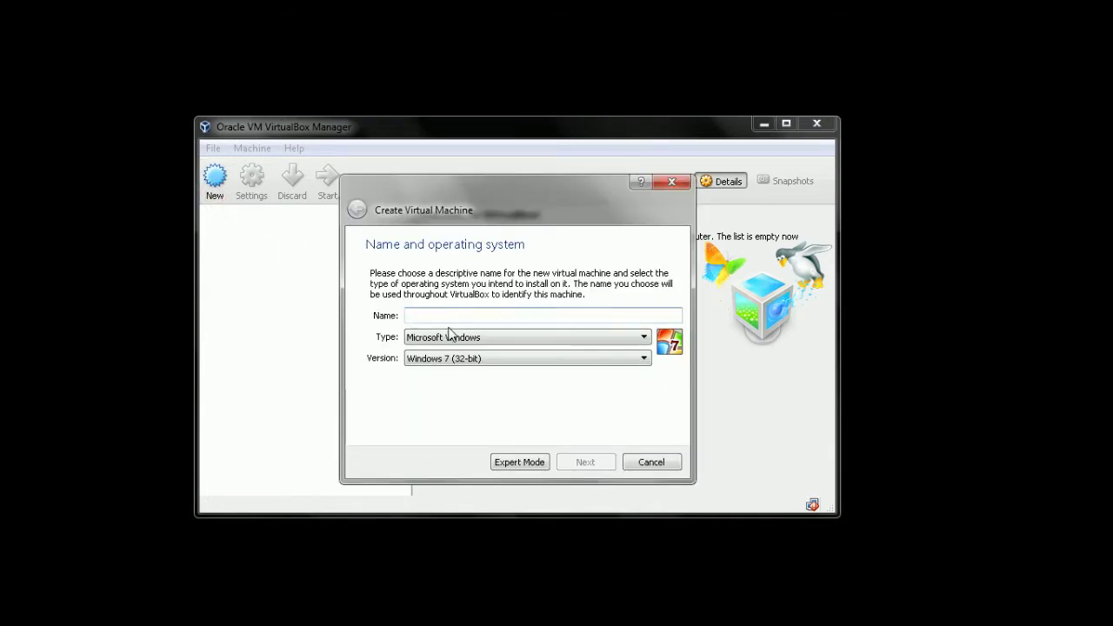
{"action": "type", "text": "WINDOWS7"}
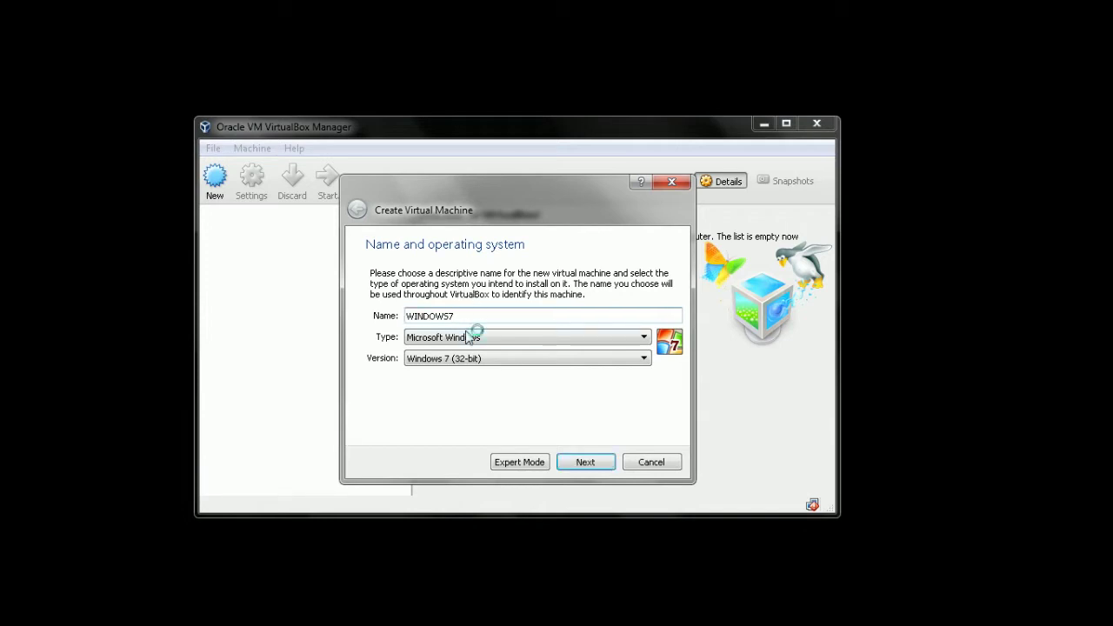
{"action": "left_click", "coordinate": [460, 359]}
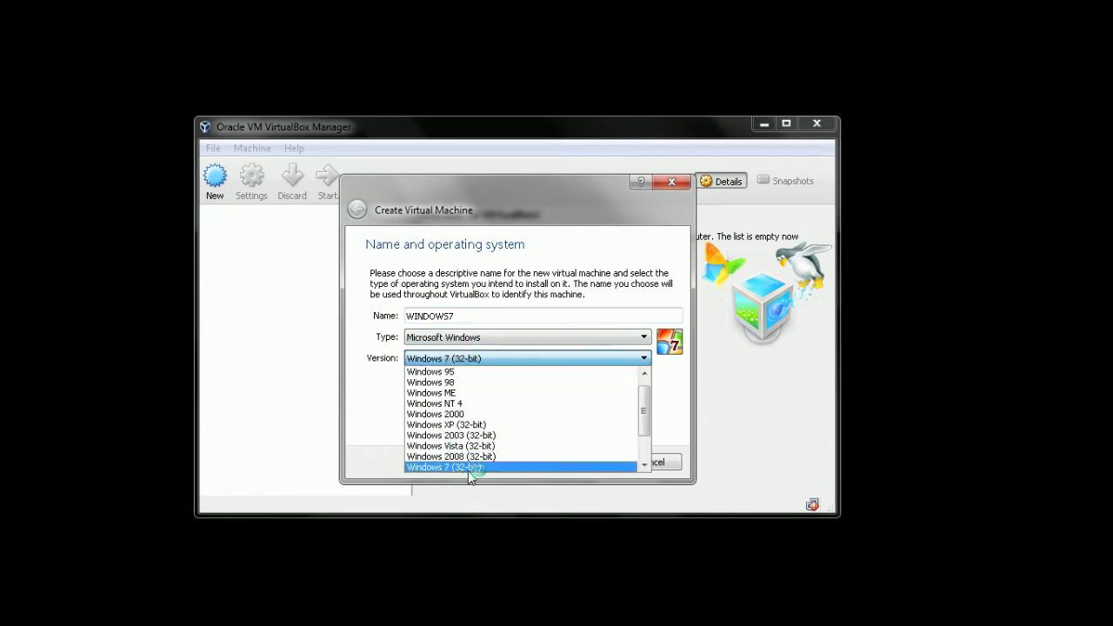
{"action": "mouse_move", "coordinate": [643, 404]}
{"action": "left_mouse_down"}
{"action": "mouse_move", "coordinate": [645, 440]}
{"action": "mouse_move", "coordinate": [653, 396]}
{"action": "left_mouse_up"}
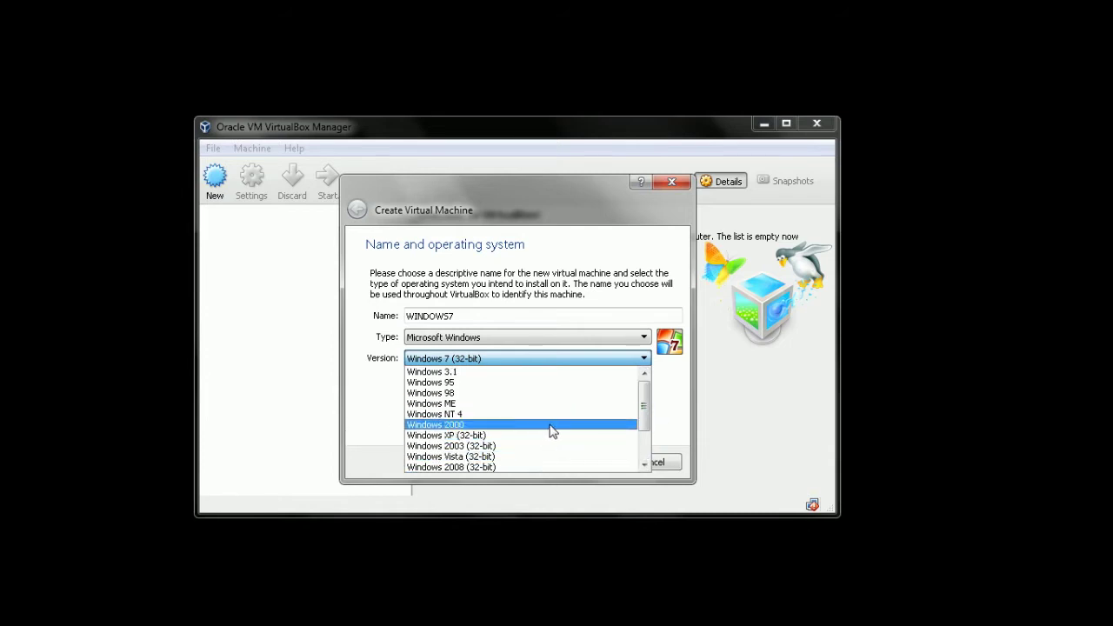
{"action": "left_click", "coordinate": [652, 404]}
{"action": "left_click", "coordinate": [633, 357]}
{"action": "left_click", "coordinate": [628, 361]}
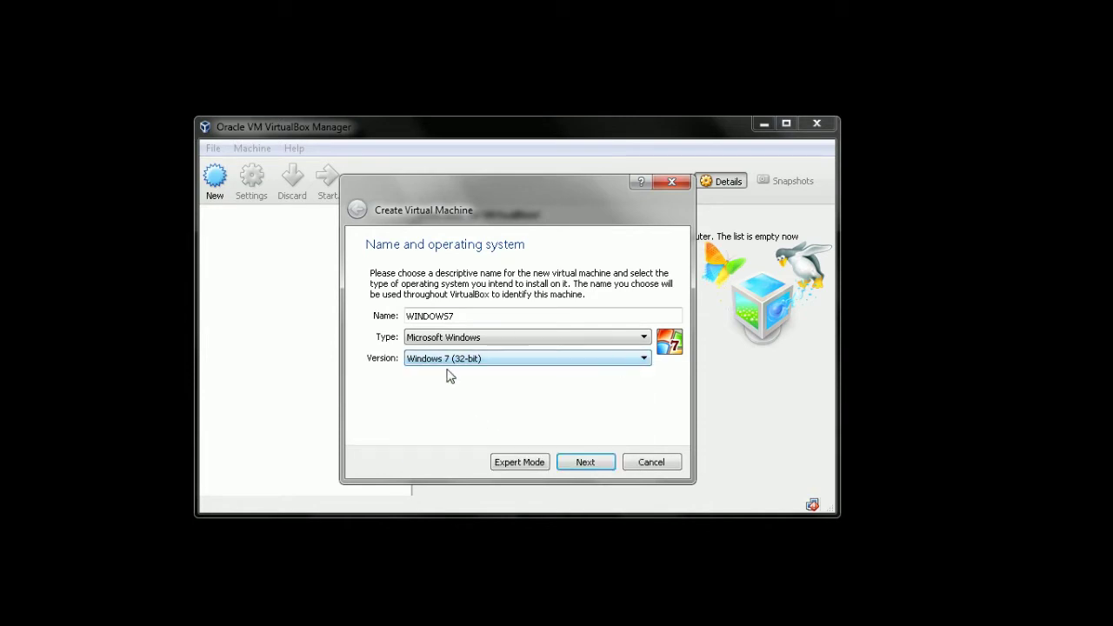
{"action": "left_click", "coordinate": [591, 463]}
{"action": "left_click", "coordinate": [591, 462]}
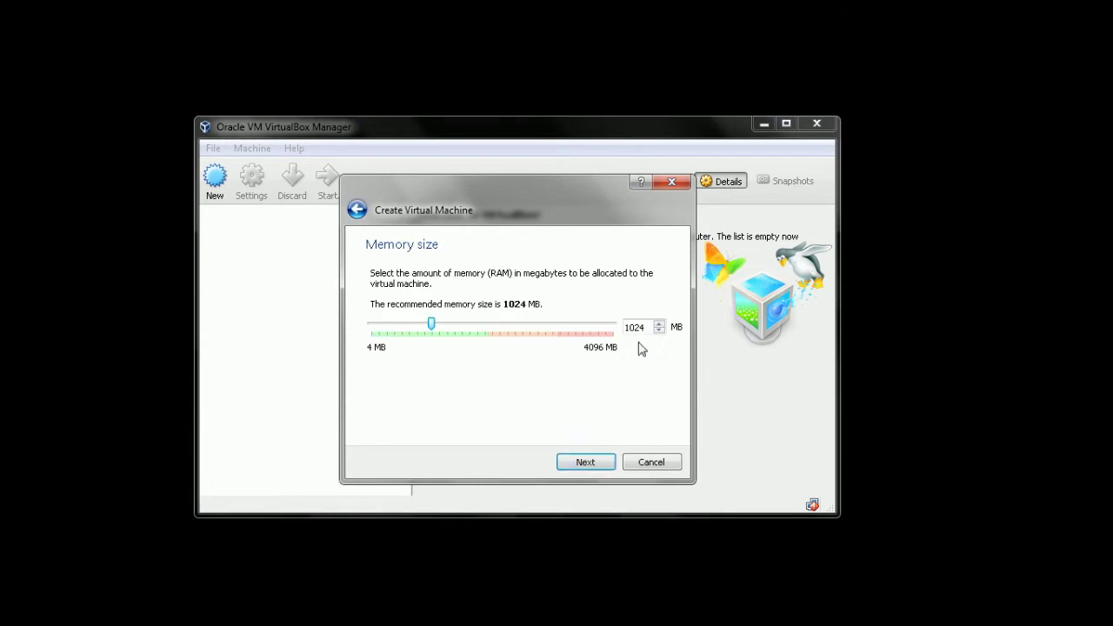
- Accept 1024 MB of memory and choose to create a new, dynamically allocated virtual hard disk
{"action": "left_click", "coordinate": [590, 462]}
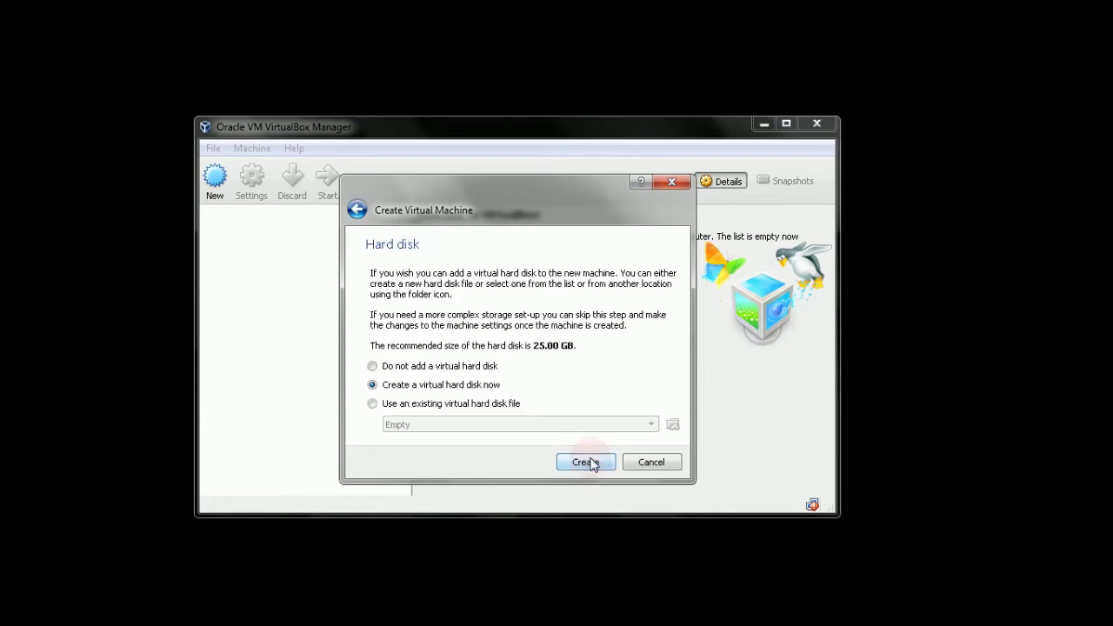
{"action": "left_click", "coordinate": [583, 462]}
{"action": "left_click", "coordinate": [602, 476]}
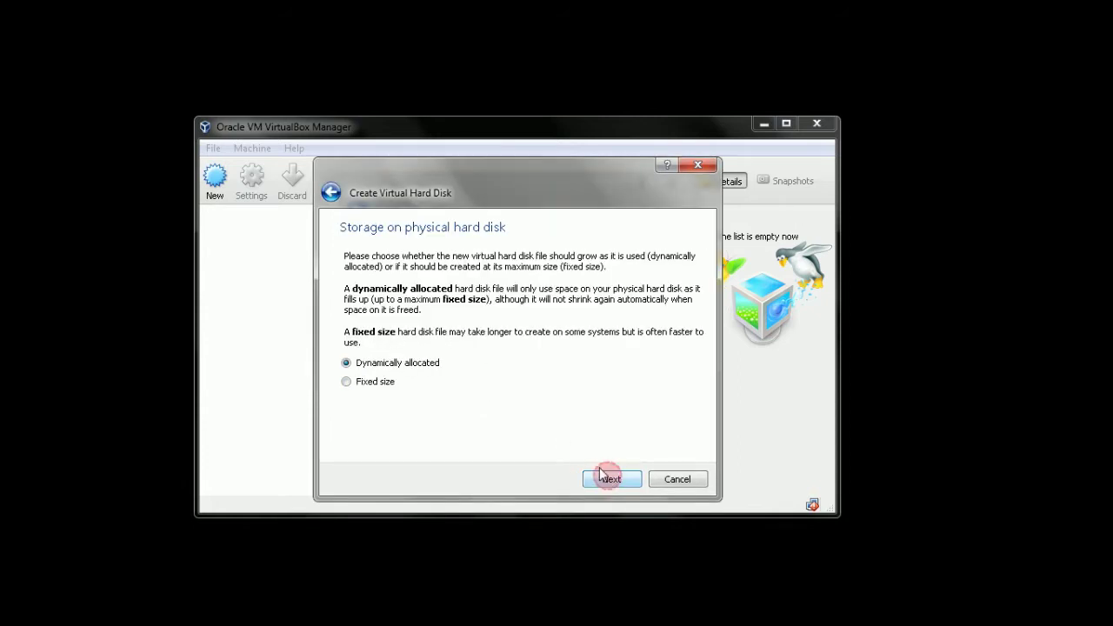
{"action": "left_click", "coordinate": [627, 480]}
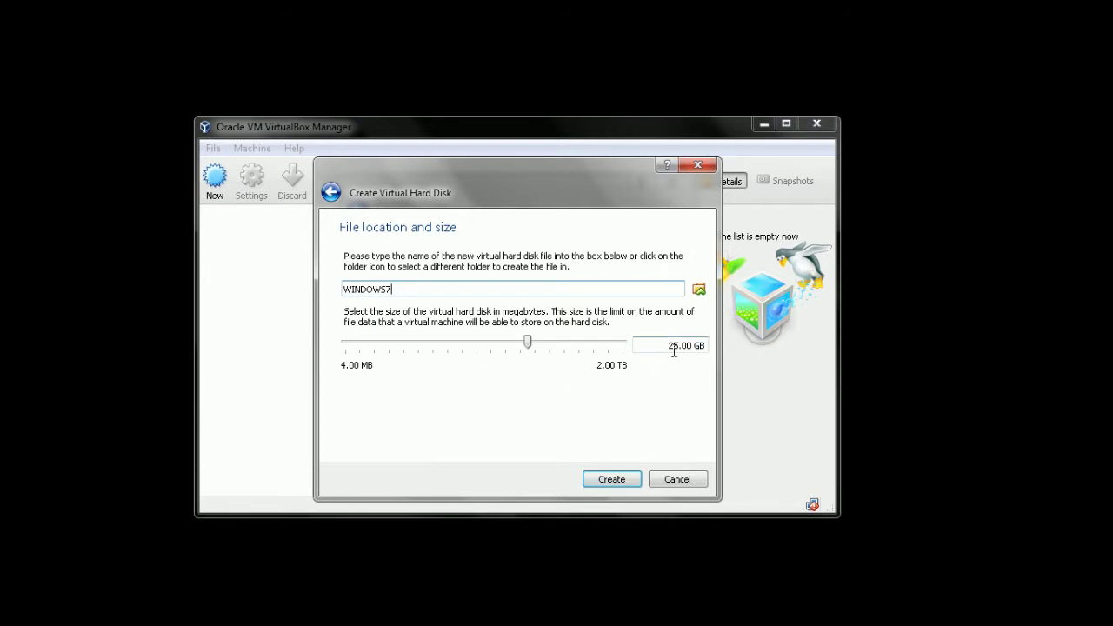
- Set the WINDOWS7 virtual hard disk size to 15 GB and create the disk
{"action": "left_click", "coordinate": [670, 346]}
{"action": "key", "text": "shift+Right"}
{"action": "left_click_drag", "start_coordinate": [679, 347], "coordinate": [659, 346]}
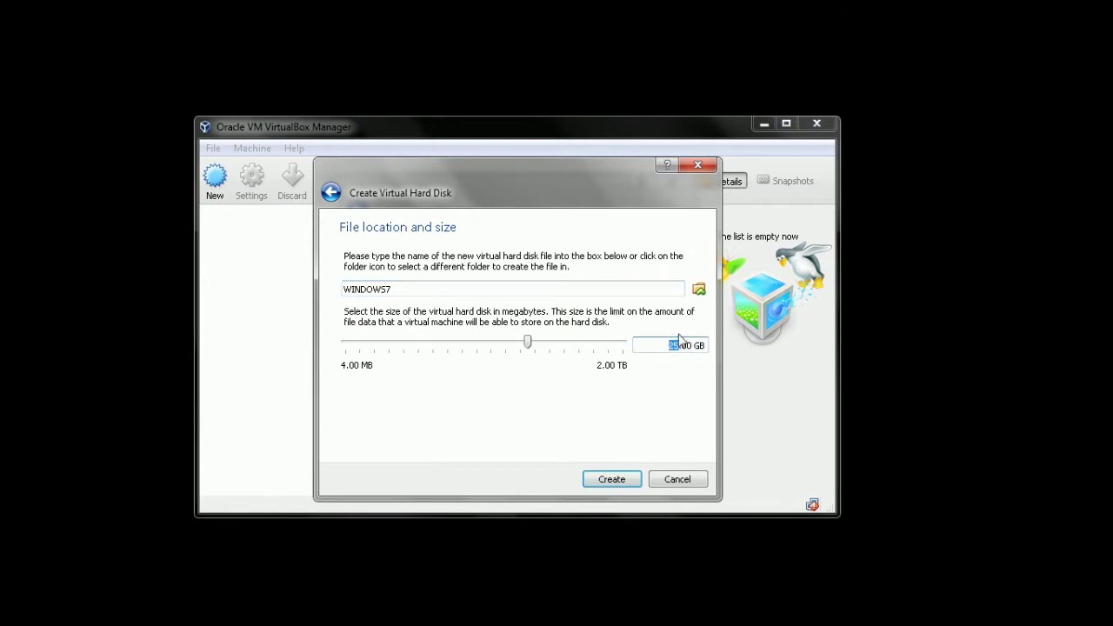
{"action": "type", "text": "15"}
{"action": "left_click", "coordinate": [622, 481]}
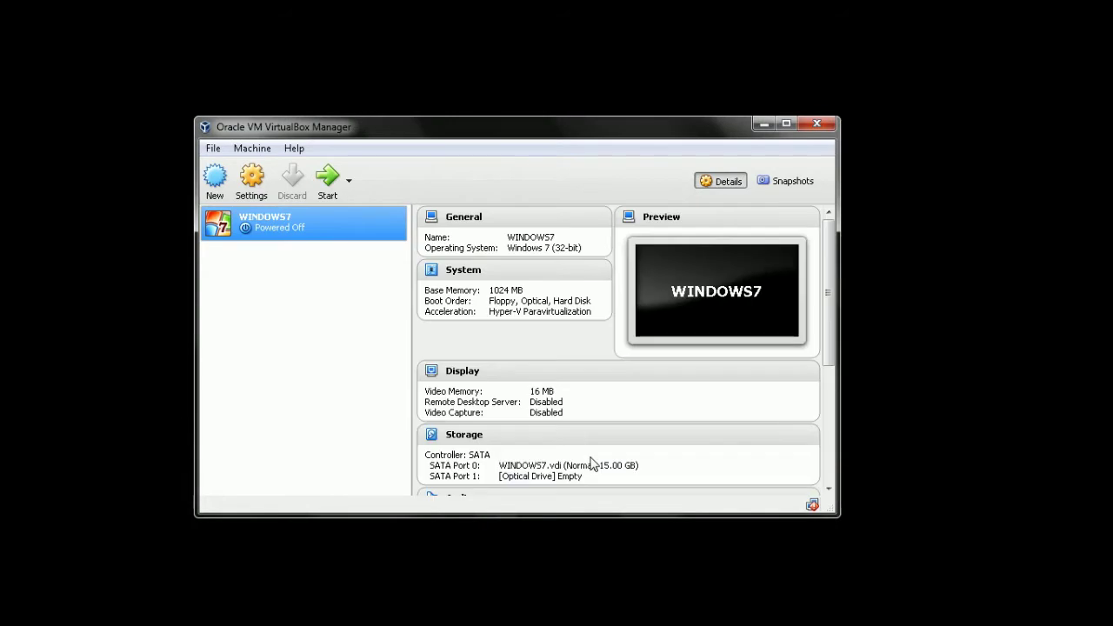
- In the WINDOWS7 machine's system settings, move Optical to first place in the boot order
{"action": "left_click", "coordinate": [365, 370]}
{"action": "left_click", "coordinate": [468, 275]}
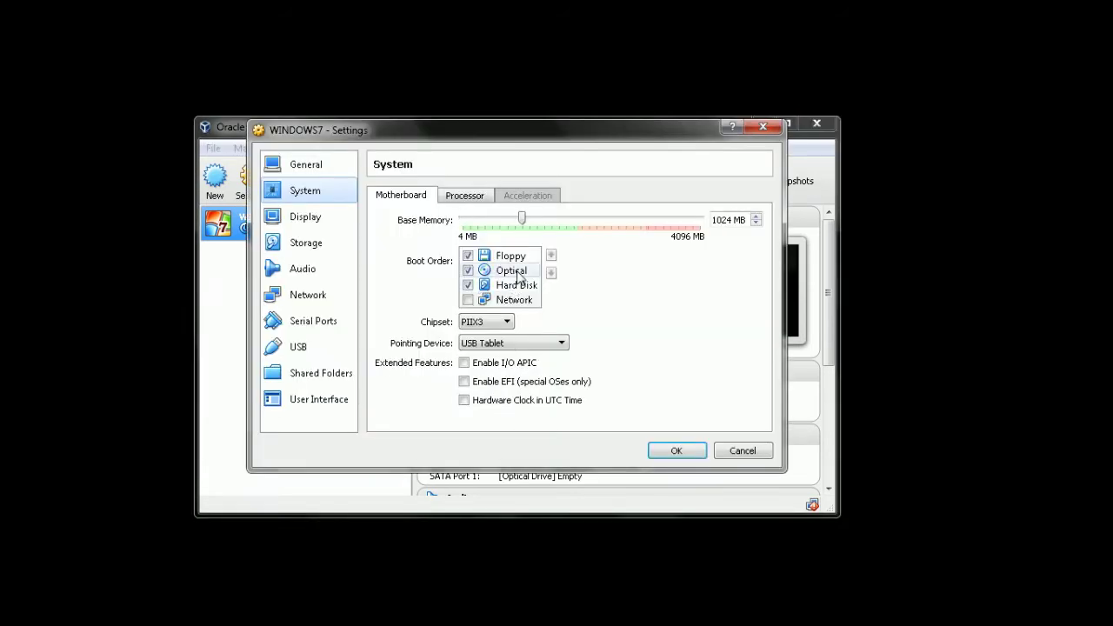
{"action": "left_click", "coordinate": [527, 271]}
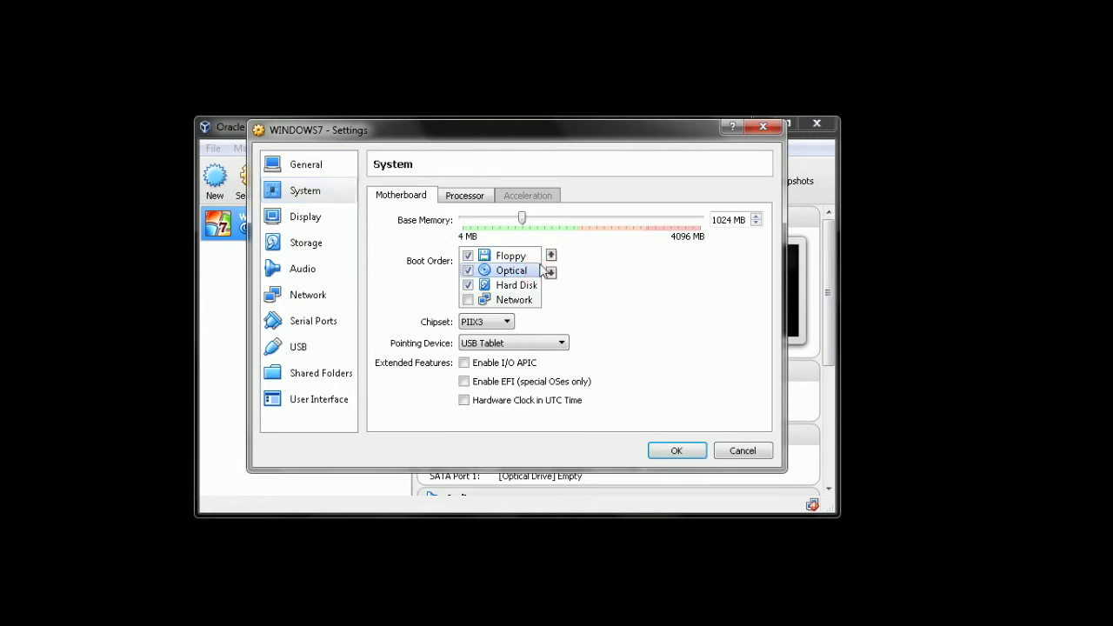
{"action": "left_click", "coordinate": [550, 255]}
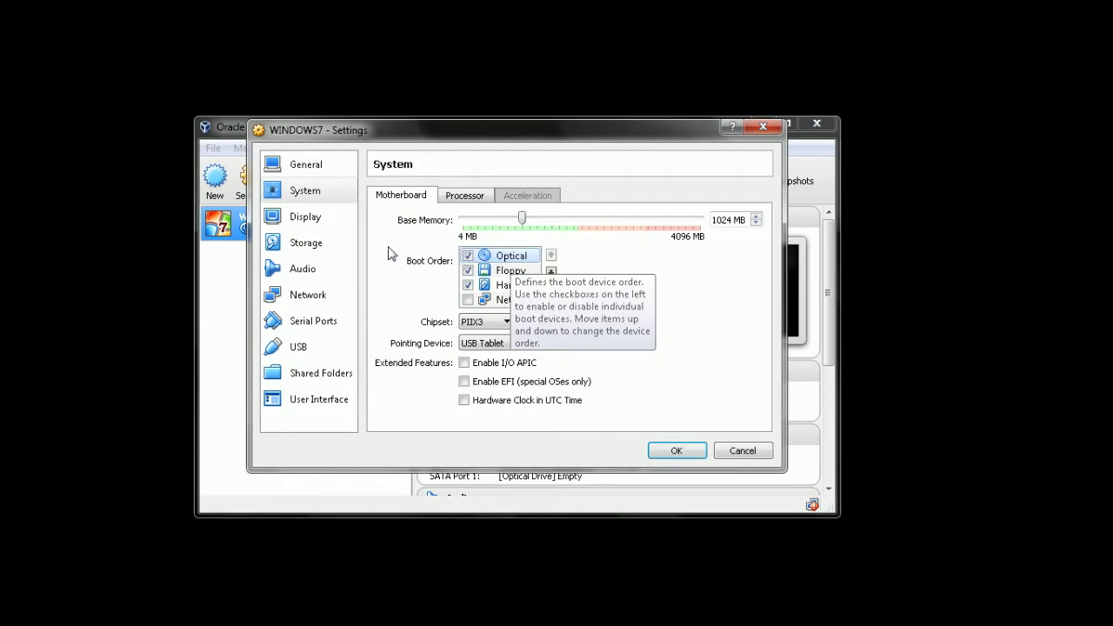
- Load the Windows 7 Ultimate SP1 (32 Bit) disc image from the desktop's Windows folder into the empty optical drive and save the settings
{"action": "left_click", "coordinate": [305, 246]}
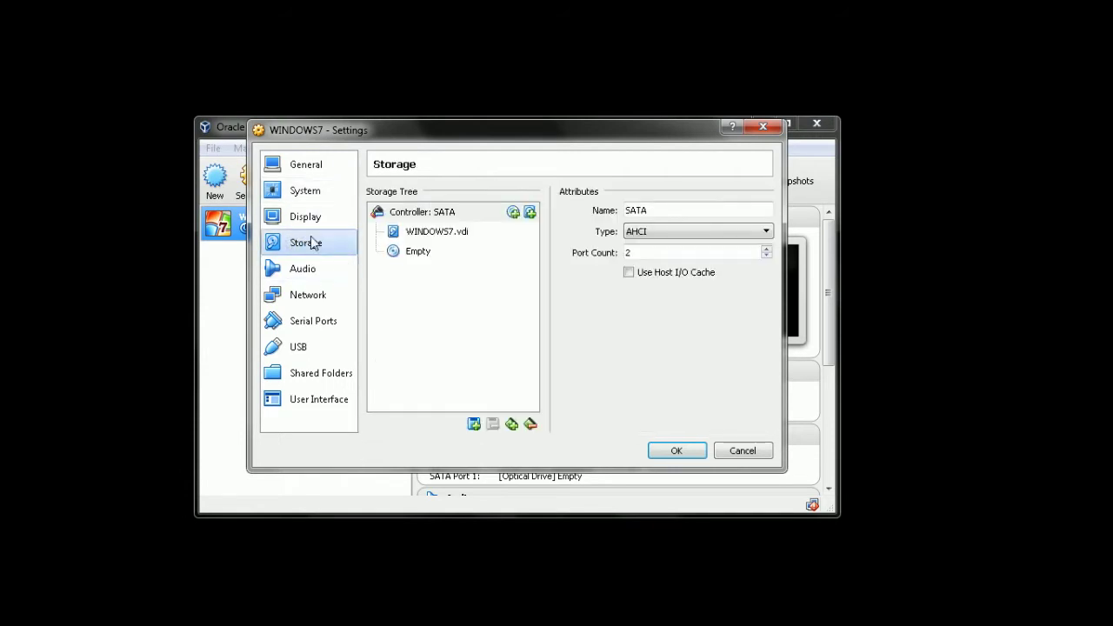
{"action": "left_click", "coordinate": [429, 254]}
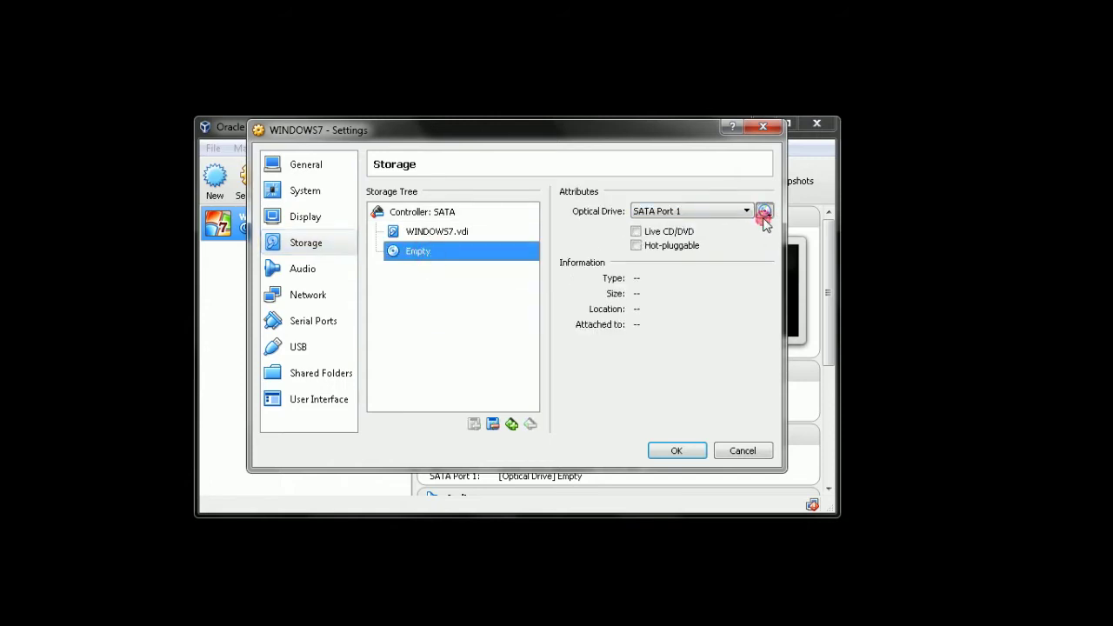
{"action": "left_click", "coordinate": [764, 212]}
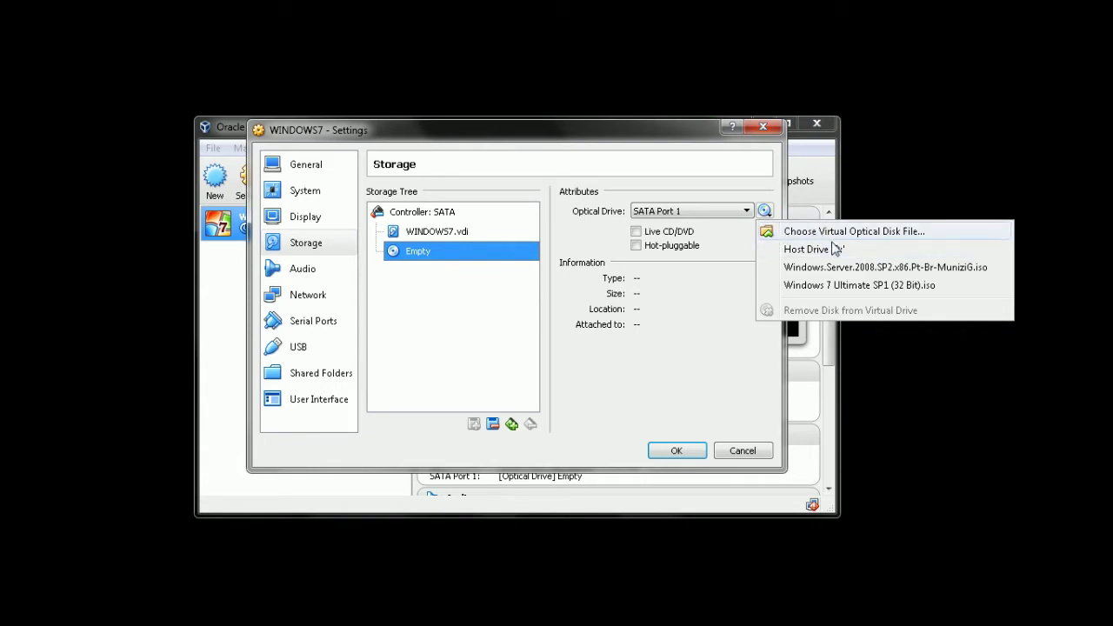
{"action": "left_click", "coordinate": [884, 231]}
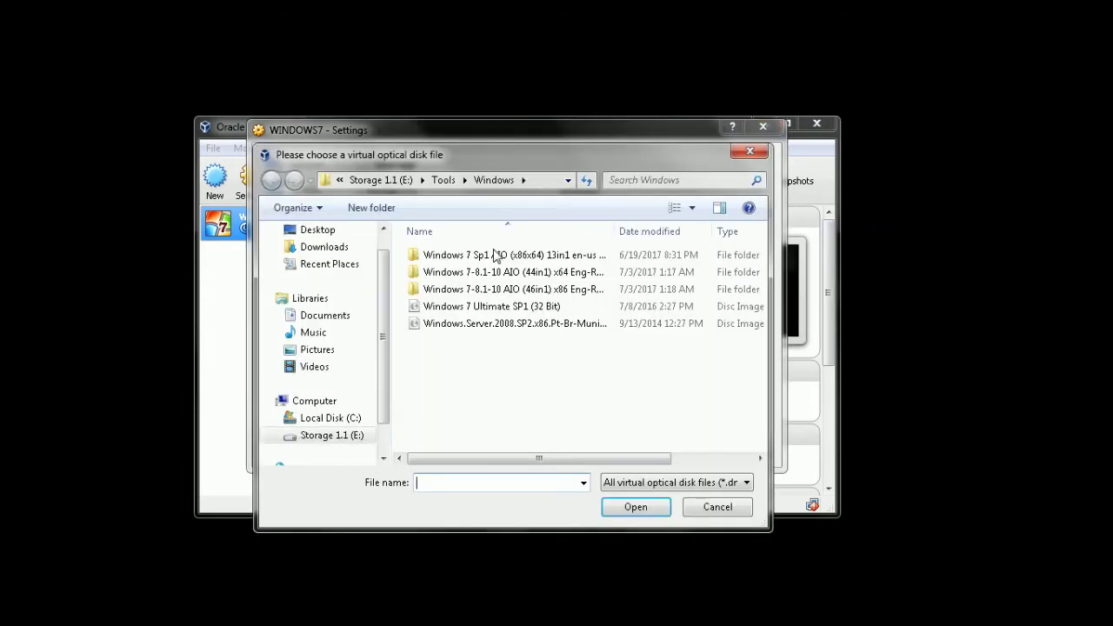
{"action": "scroll", "coordinate": [390, 290], "scroll_direction": "up", "scroll_amount": 1}
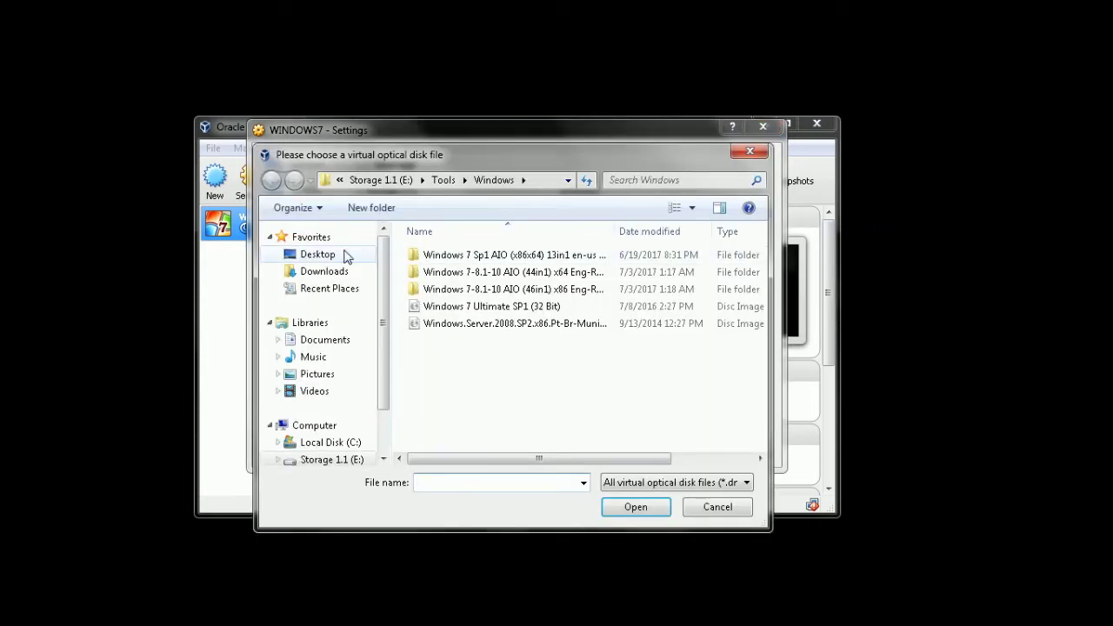
{"action": "left_click", "coordinate": [317, 259]}
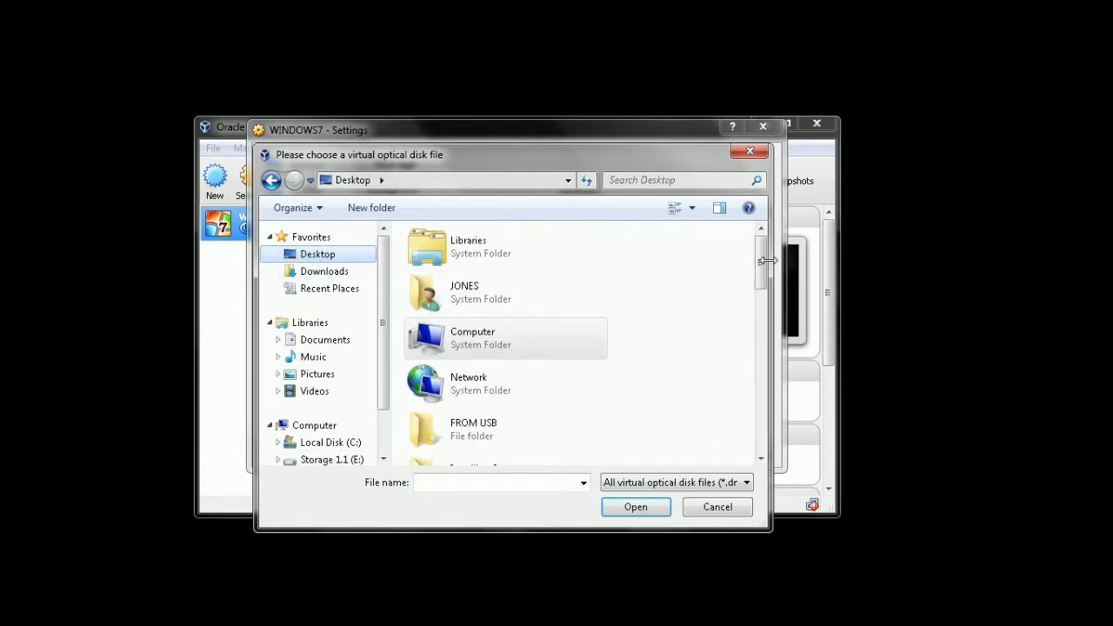
{"action": "left_click_drag", "start_coordinate": [765, 260], "coordinate": [771, 340]}
{"action": "left_click", "coordinate": [477, 375]}
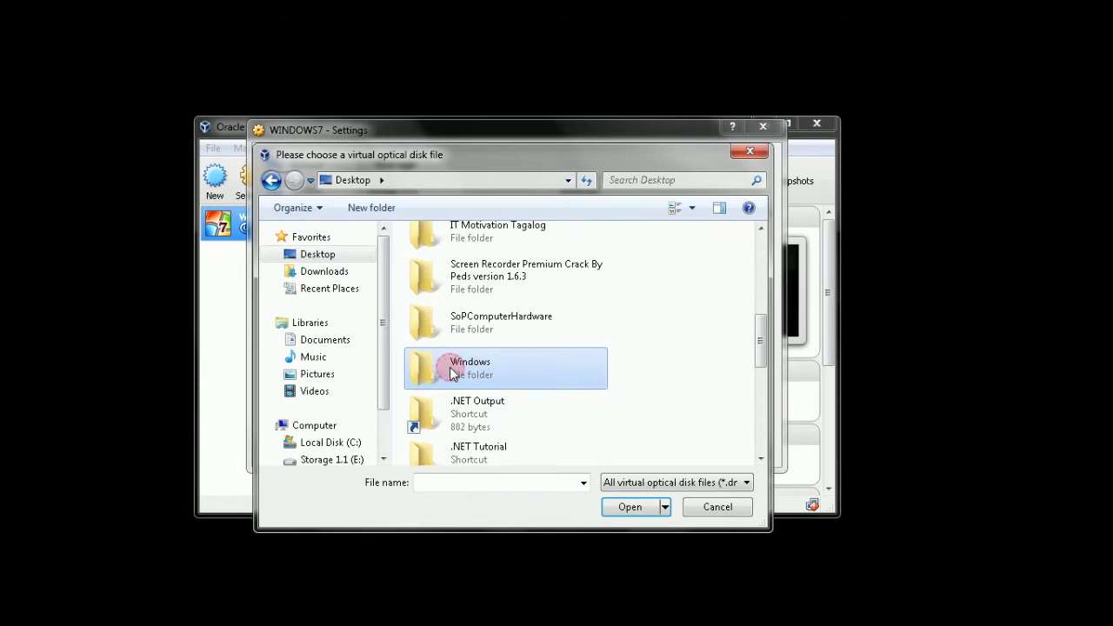
{"action": "double_click", "coordinate": [452, 372]}
{"action": "left_click", "coordinate": [455, 261]}
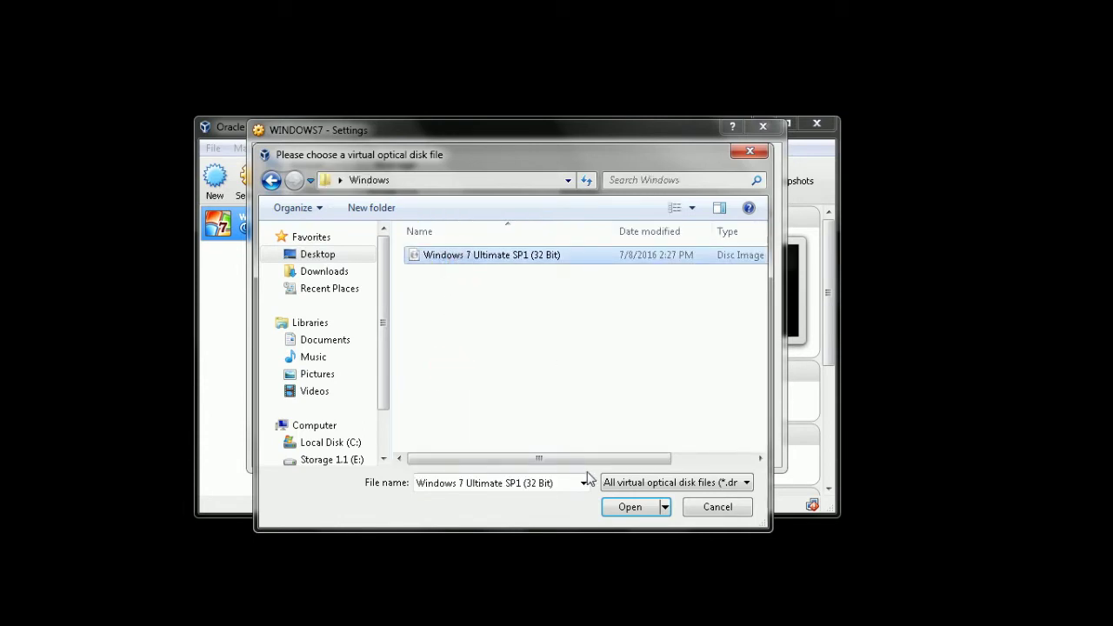
{"action": "left_click", "coordinate": [630, 510]}
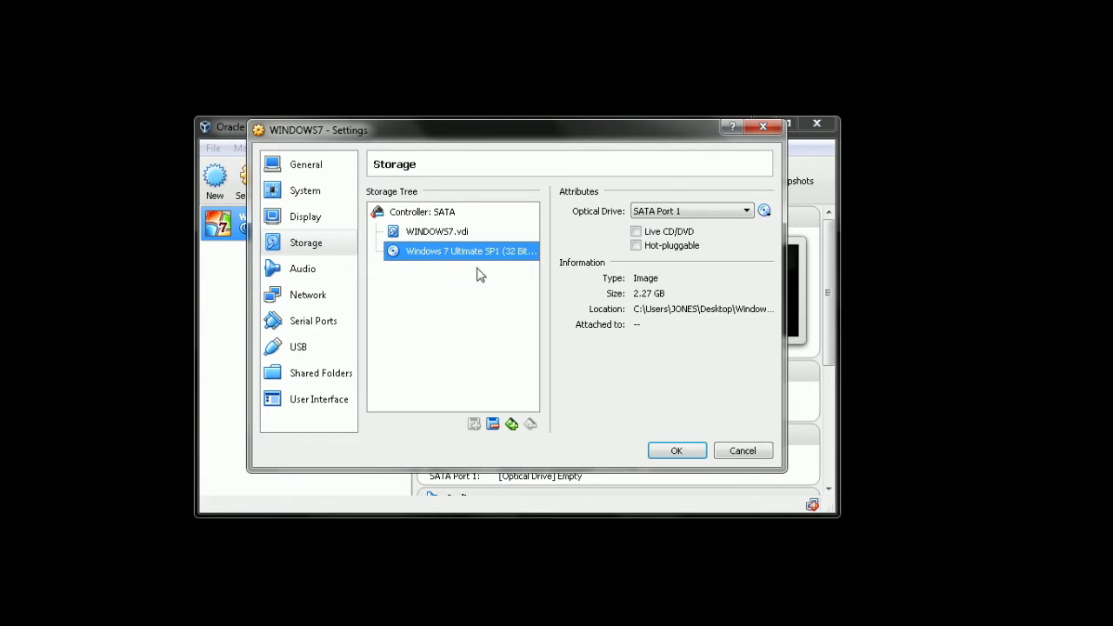
{"action": "left_click", "coordinate": [672, 450]}
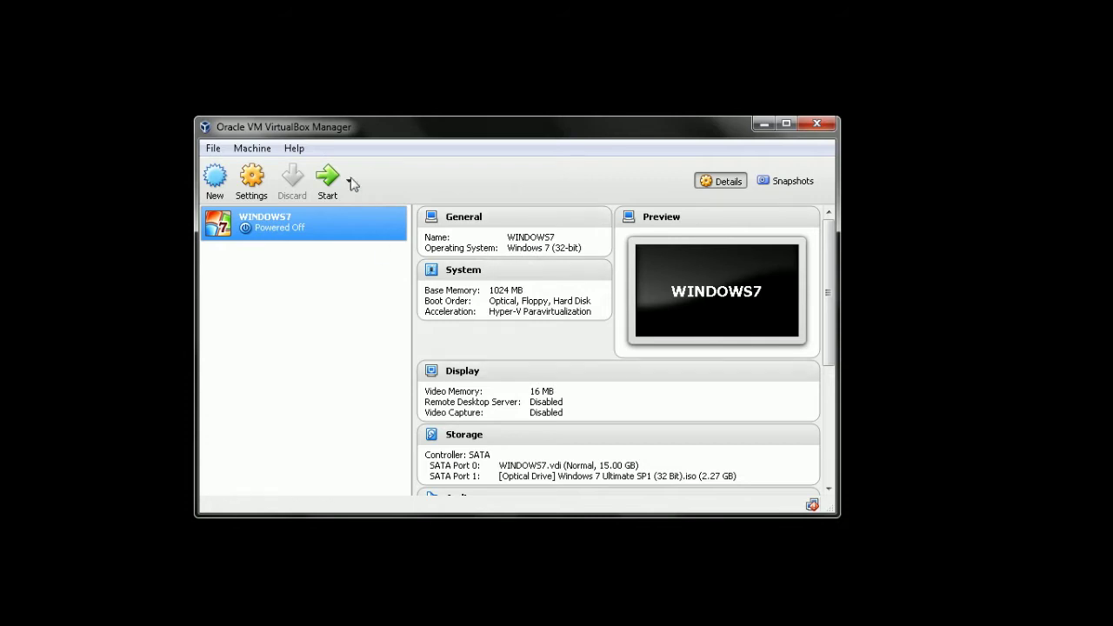
- Start the WINDOWS7 machine and accept English, English (United States) format and the US keyboard in Windows setup
{"action": "left_click", "coordinate": [327, 177]}
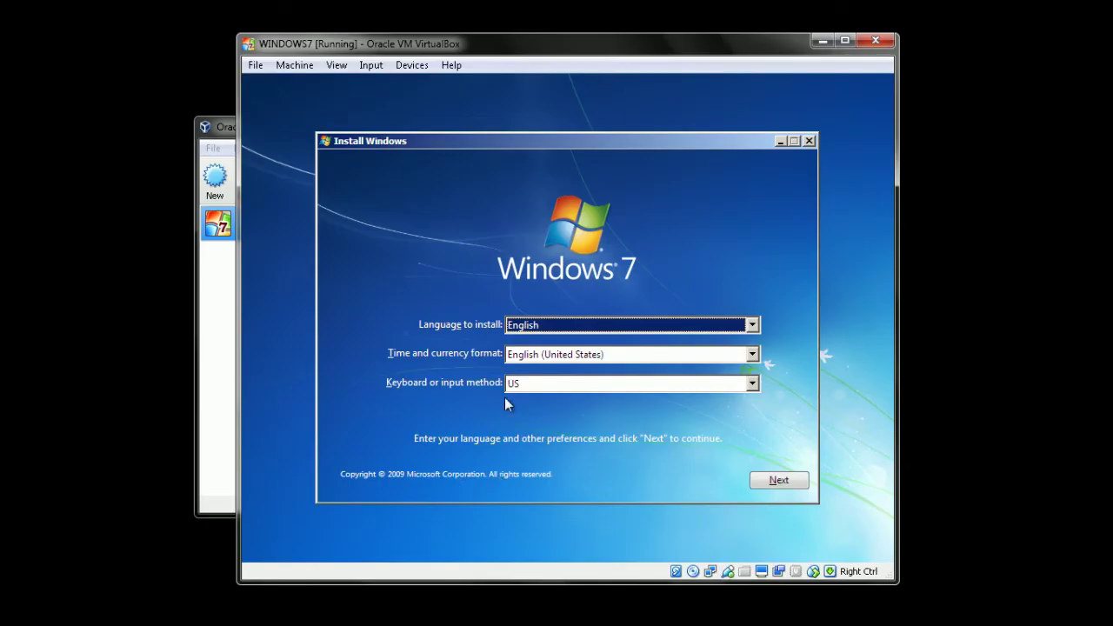
{"action": "left_click", "coordinate": [603, 323]}
{"action": "left_click", "coordinate": [598, 339]}
{"action": "left_click", "coordinate": [594, 349]}
{"action": "left_click", "coordinate": [599, 356]}
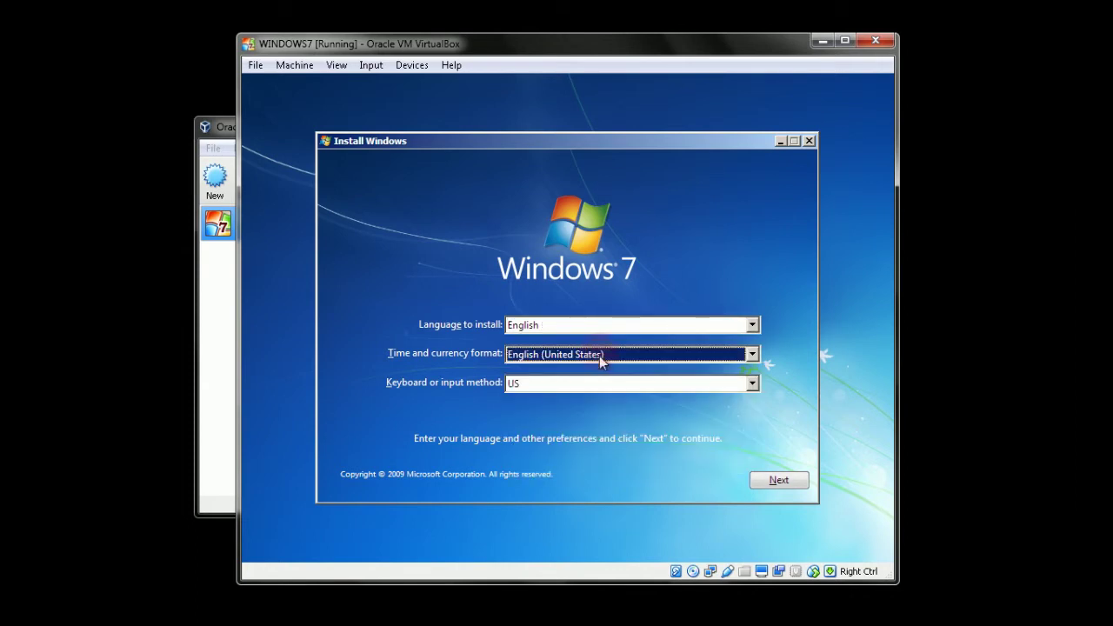
{"action": "left_click", "coordinate": [546, 386]}
{"action": "left_click", "coordinate": [546, 386]}
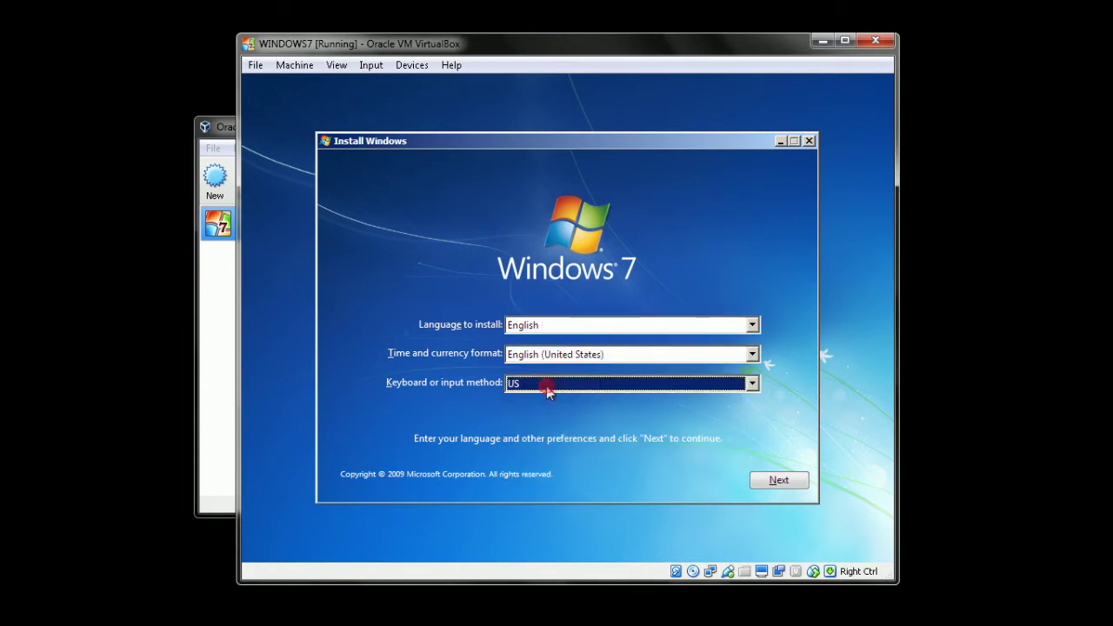
{"action": "left_click", "coordinate": [780, 480]}
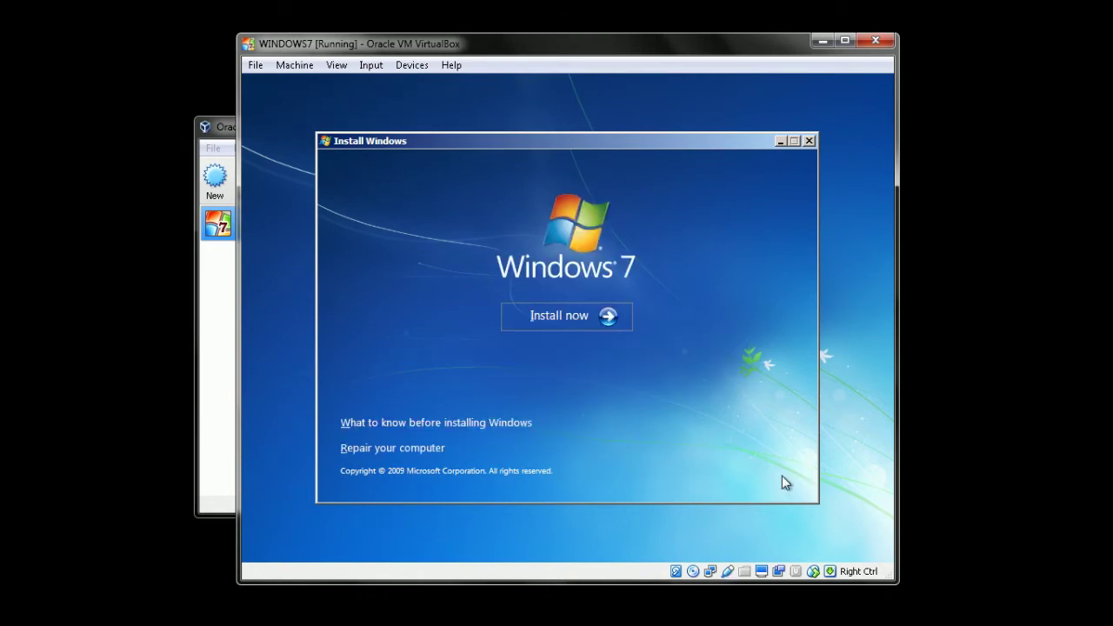
- Accept the Windows 7 license terms and run a Custom (advanced) installation on Disk 0 Unallocated Space
{"action": "left_click", "coordinate": [582, 319]}
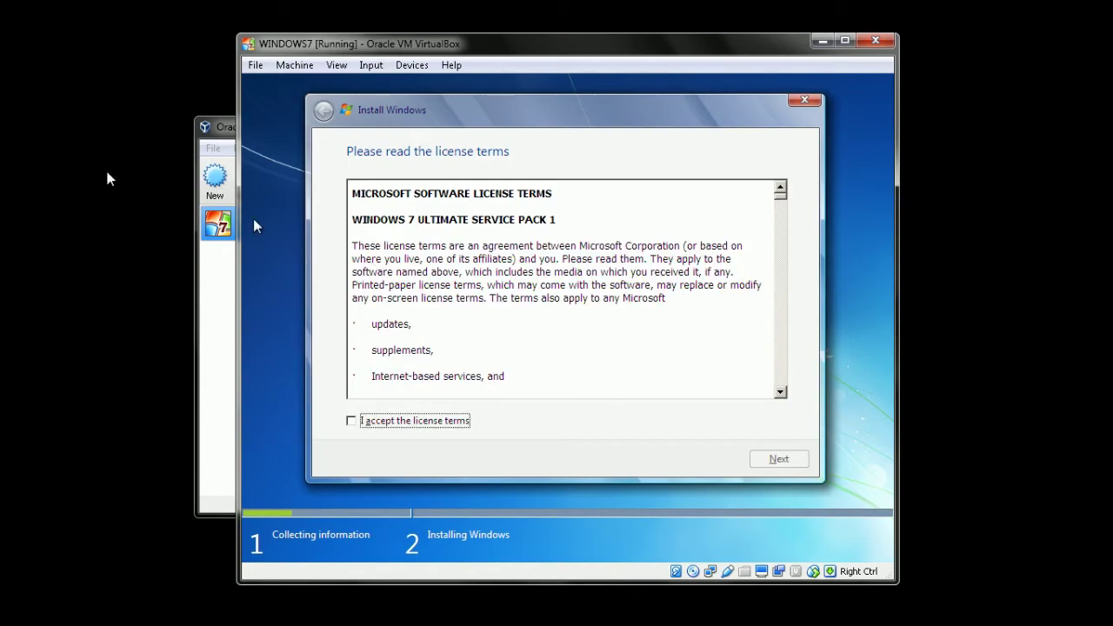
{"action": "left_click", "coordinate": [436, 421]}
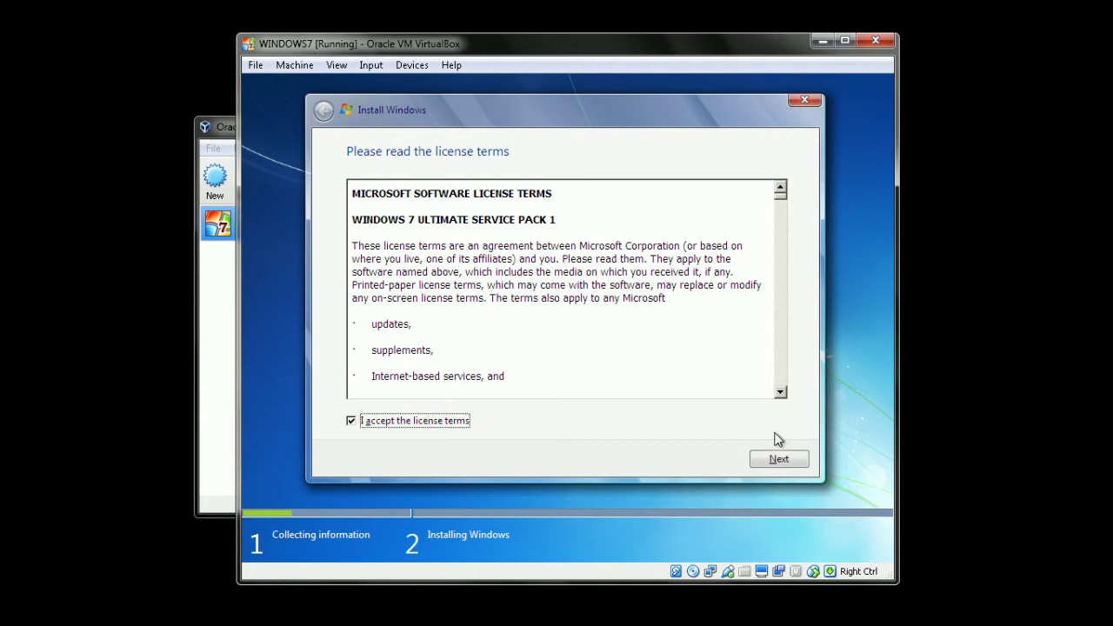
{"action": "left_click", "coordinate": [798, 462]}
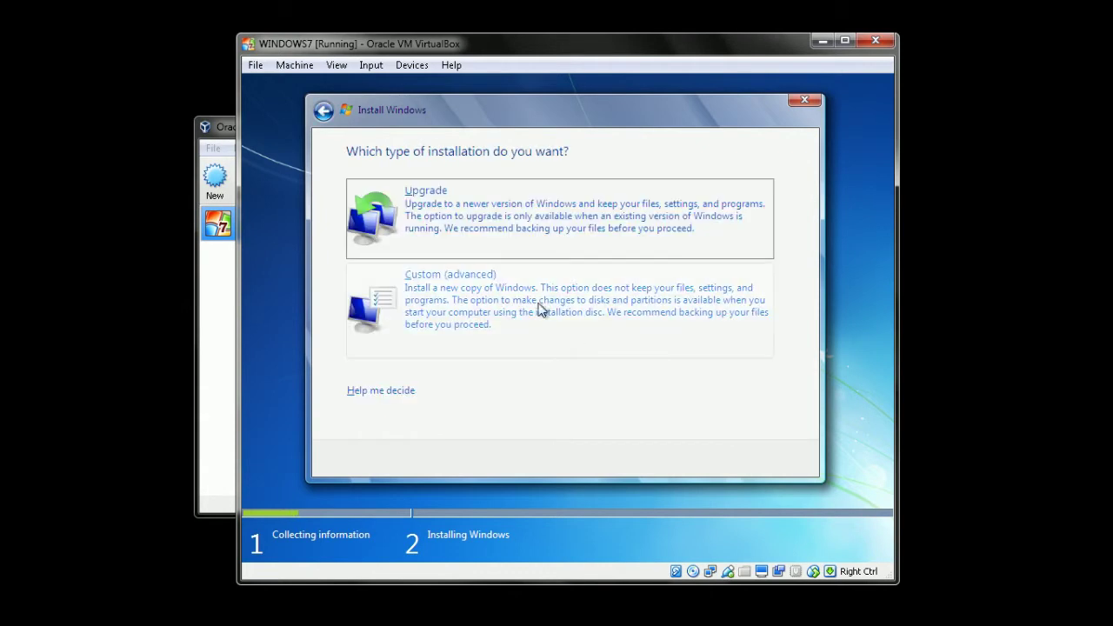
{"action": "left_click", "coordinate": [527, 326]}
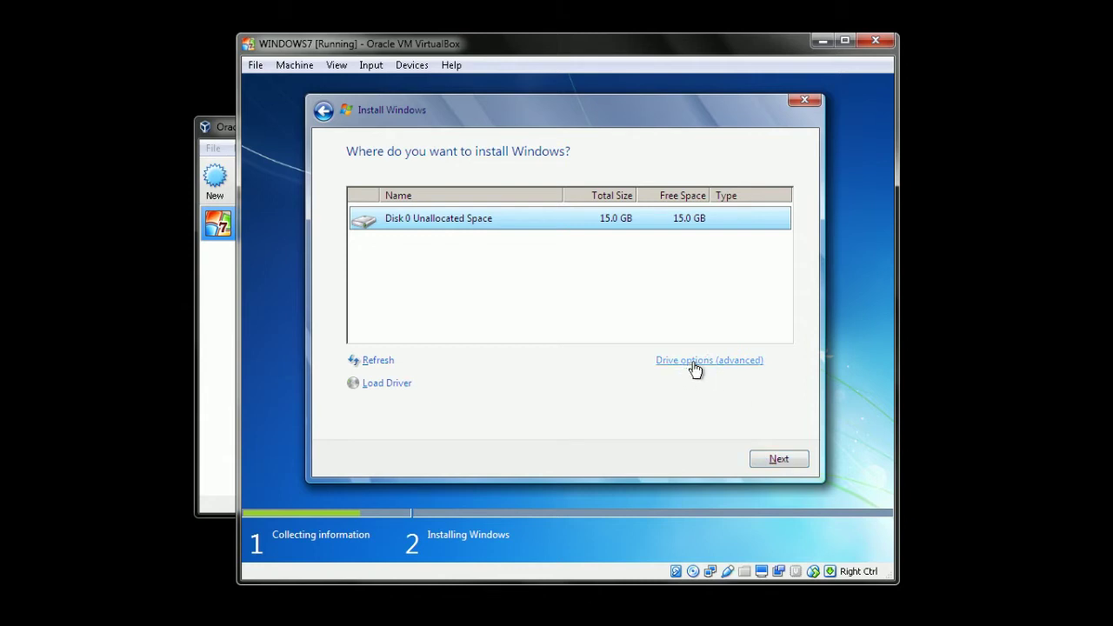
{"action": "left_click", "coordinate": [785, 468]}
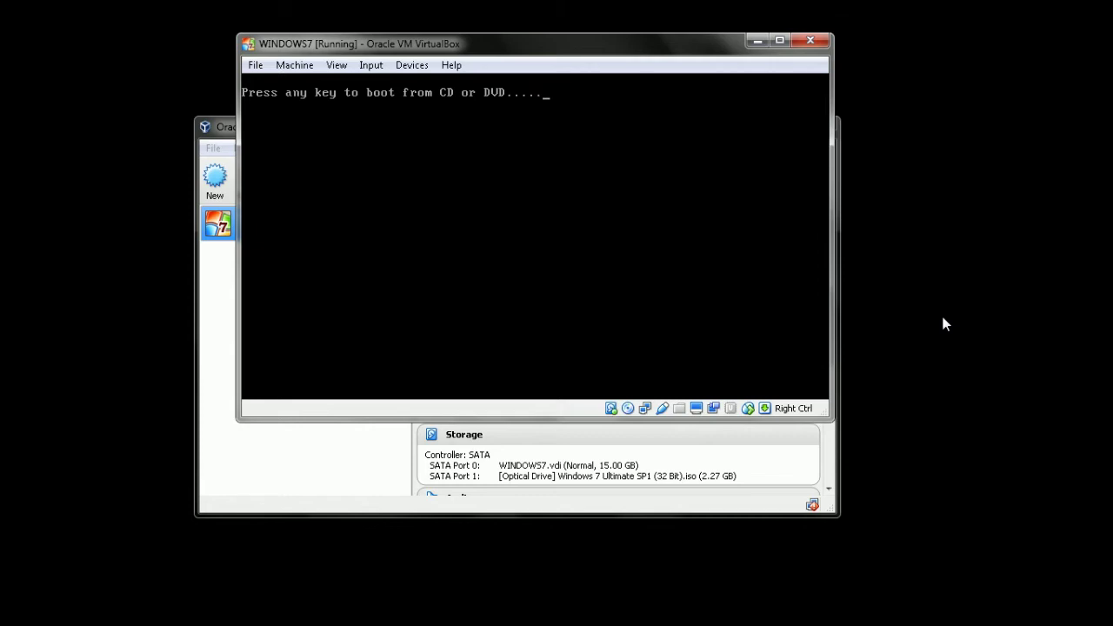
- Enlarge the running WINDOWS7 machine's window and maximize it to show the whole installer
{"action": "key", "text": "Return"}
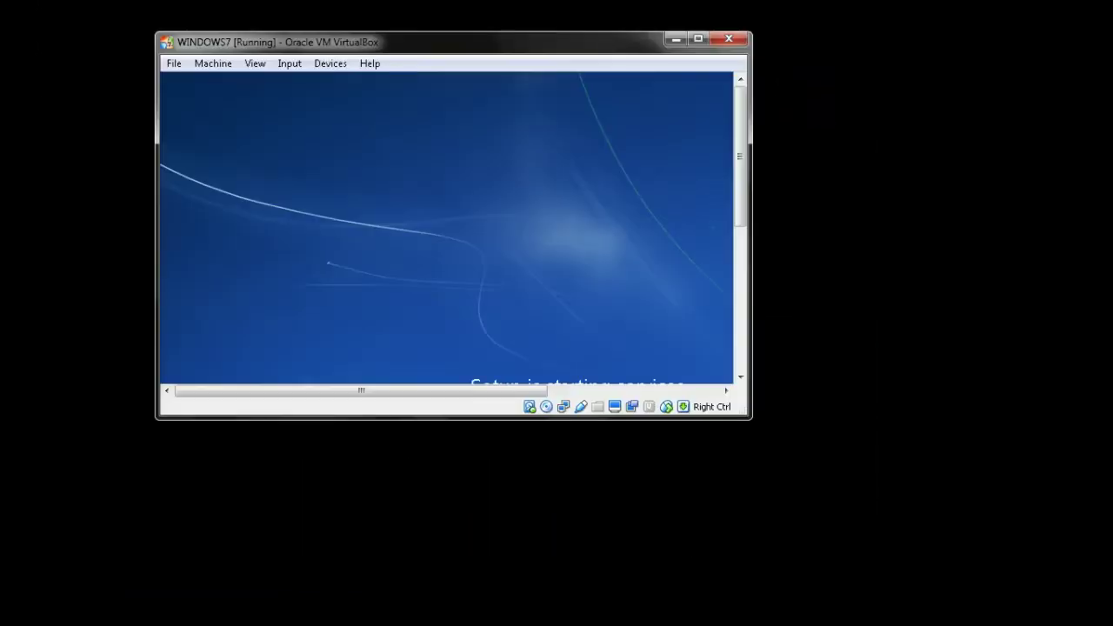
{"action": "left_click_drag", "start_coordinate": [746, 416], "coordinate": [894, 604]}
{"action": "double_click", "coordinate": [767, 36]}
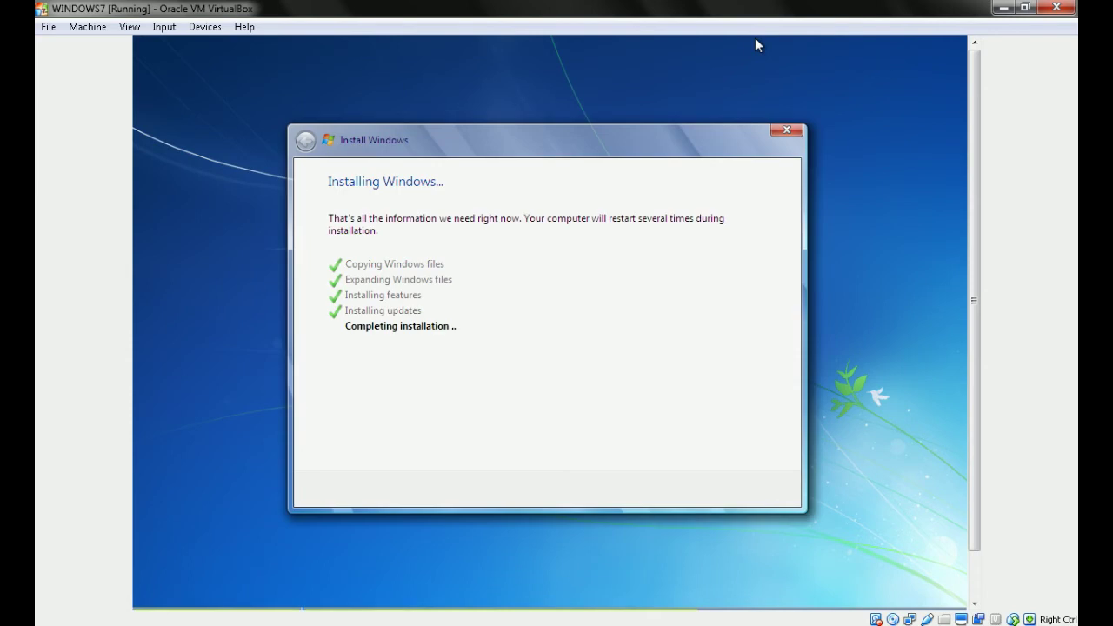
{"action": "left_click_drag", "start_coordinate": [974, 125], "coordinate": [976, 161]}
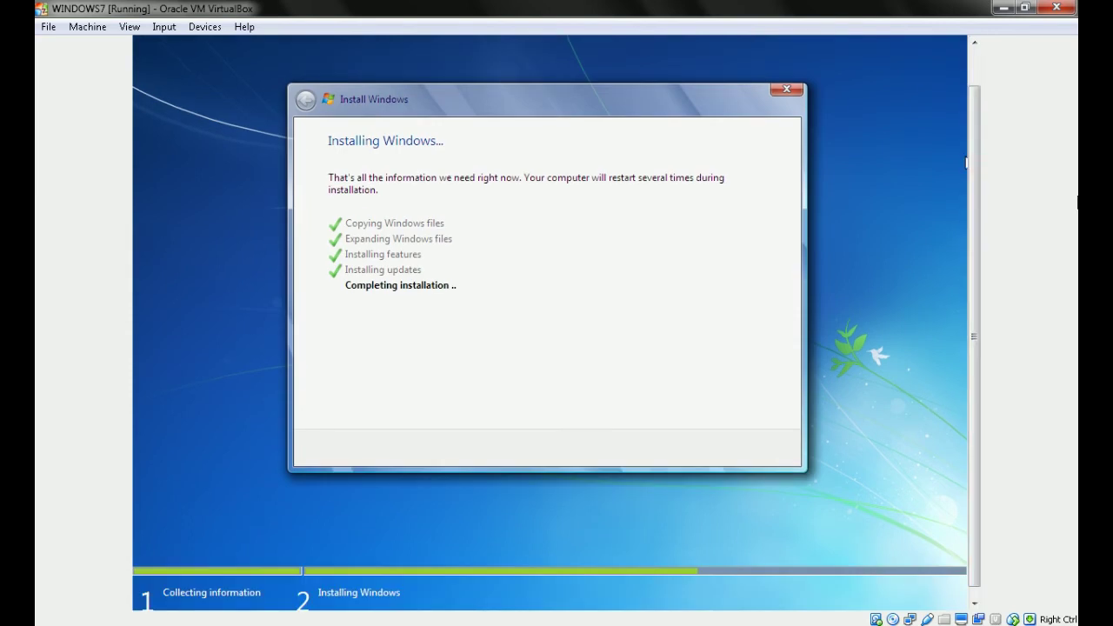
{"action": "scroll", "coordinate": [556, 324], "scroll_direction": "up", "scroll_amount": 1}
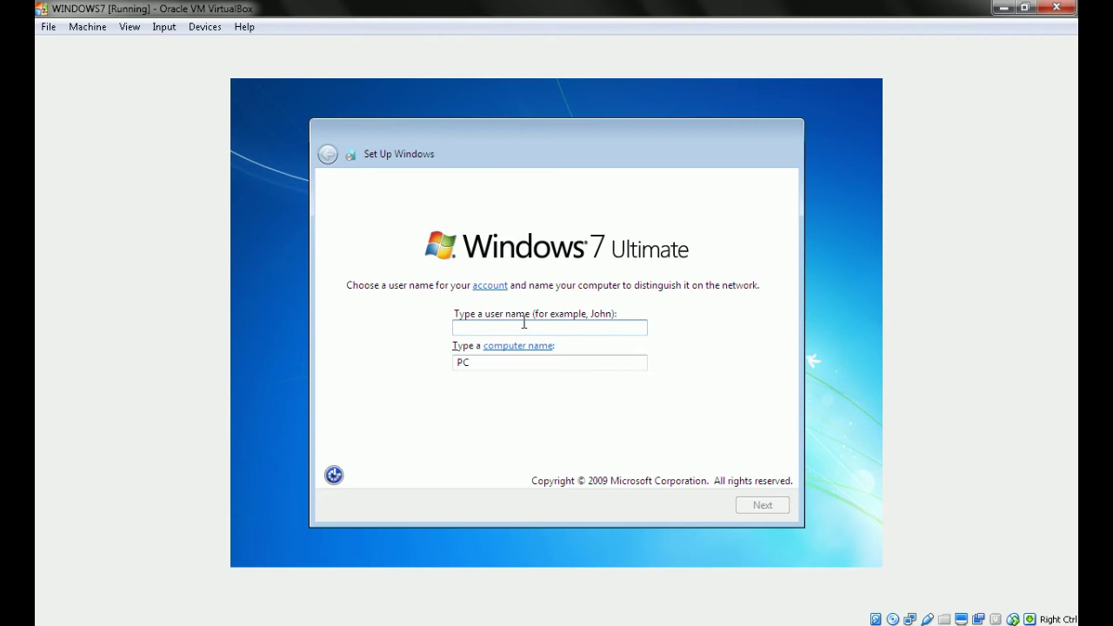
- Set the Windows user name to WINDOWS7 with the suggested computer name, and continue with the account password left blank
{"action": "type", "text": "WINDOWS"}
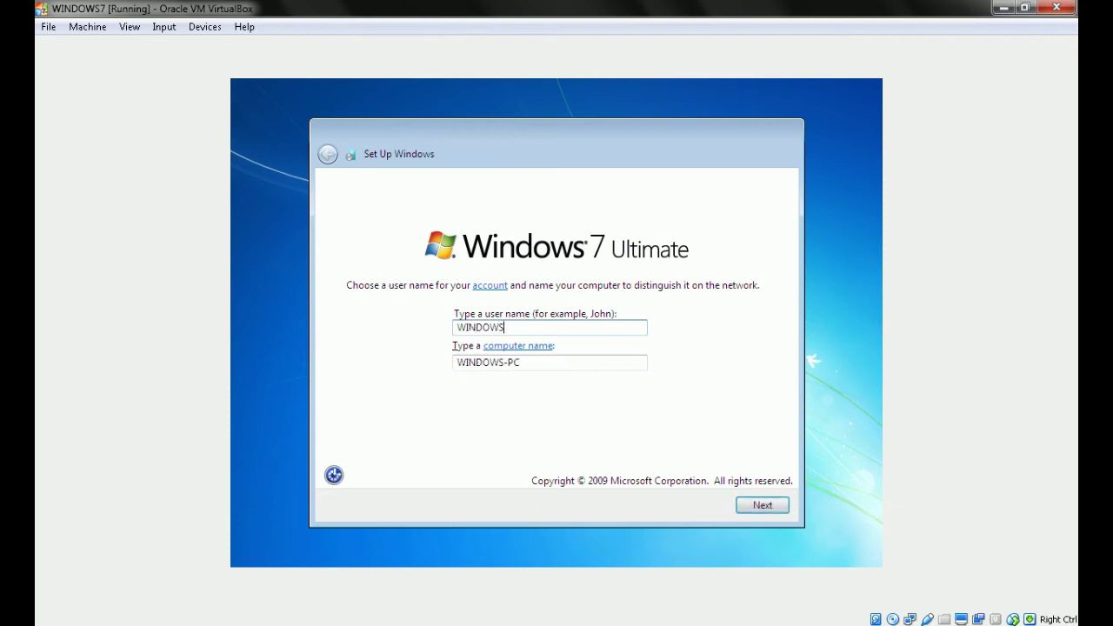
{"action": "type", "text": "7"}
{"action": "key", "text": "Return"}
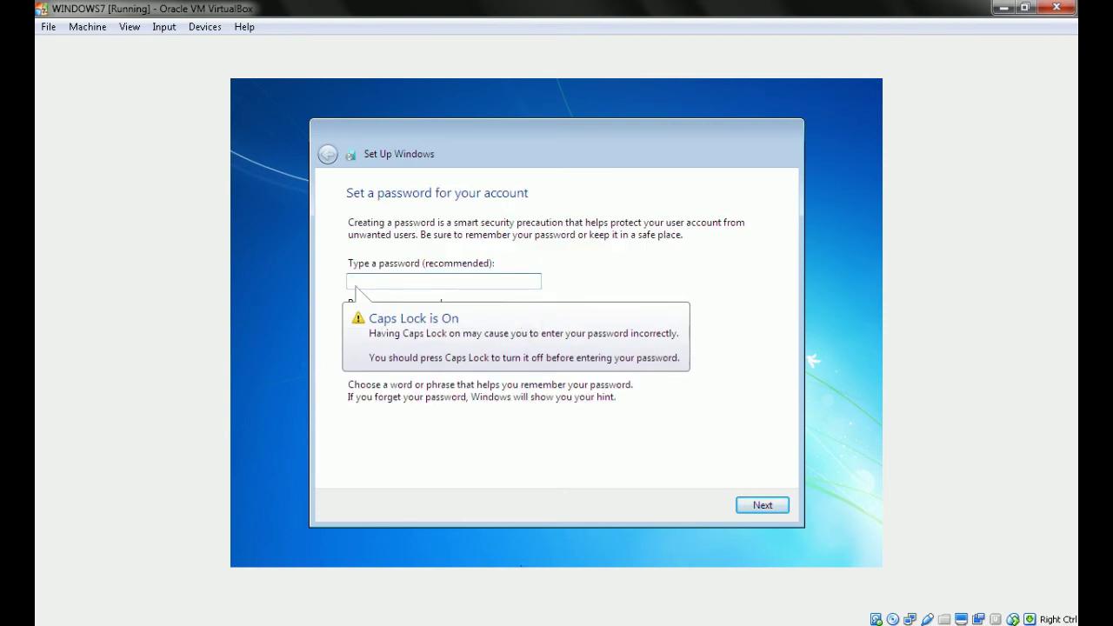
{"action": "left_click", "coordinate": [770, 506]}
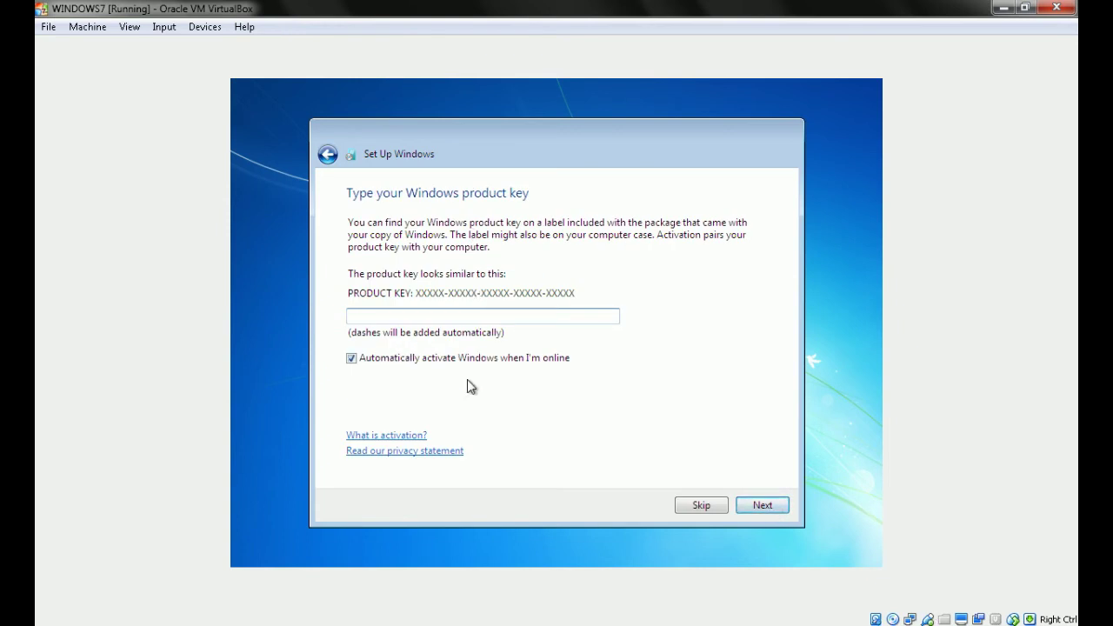
- Skip entering the Windows product key and choose Ask me later for the update and protection settings
{"action": "left_click", "coordinate": [696, 510]}
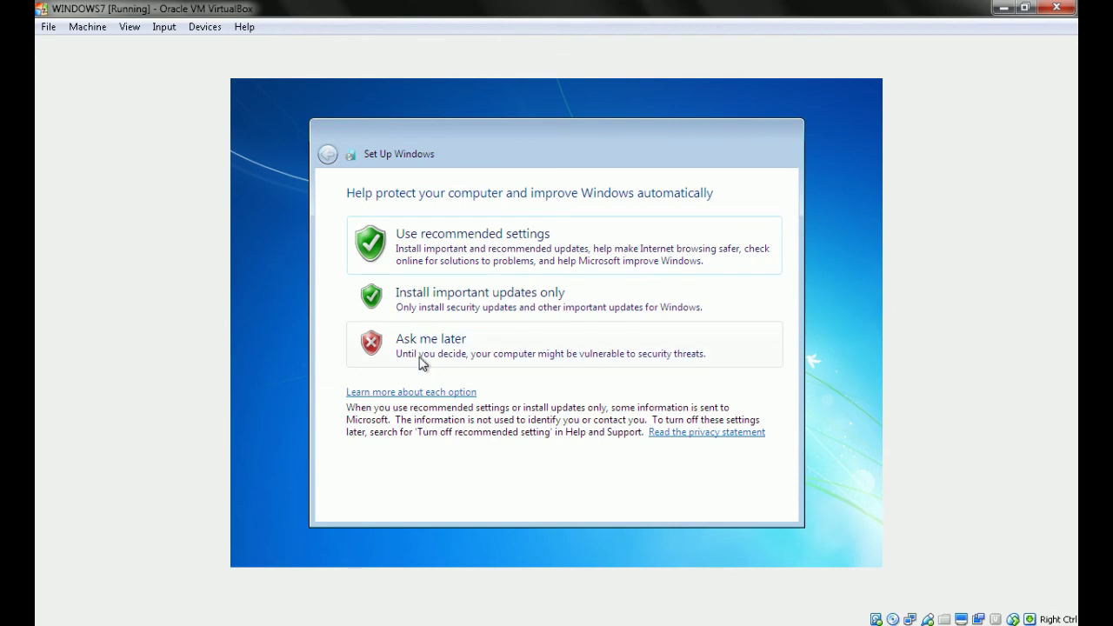
{"action": "left_click", "coordinate": [422, 350]}
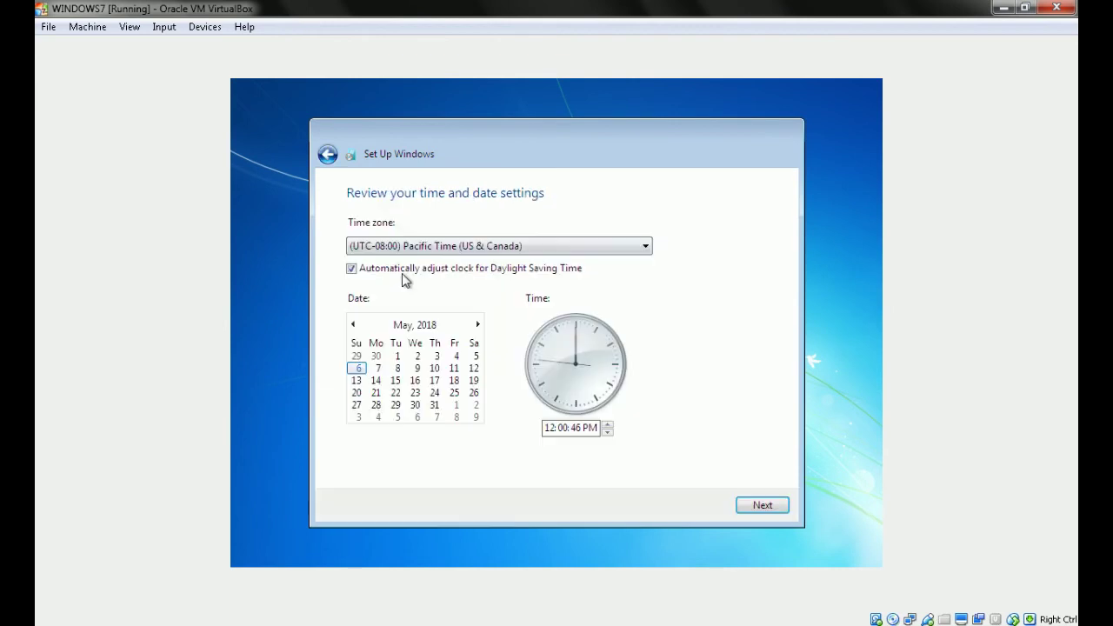
- Set the time zone to (UTC+08:00) Beijing, Chongqing, Hong Kong, Urumqi and choose Public network as the computer's location
{"action": "left_click", "coordinate": [423, 247]}
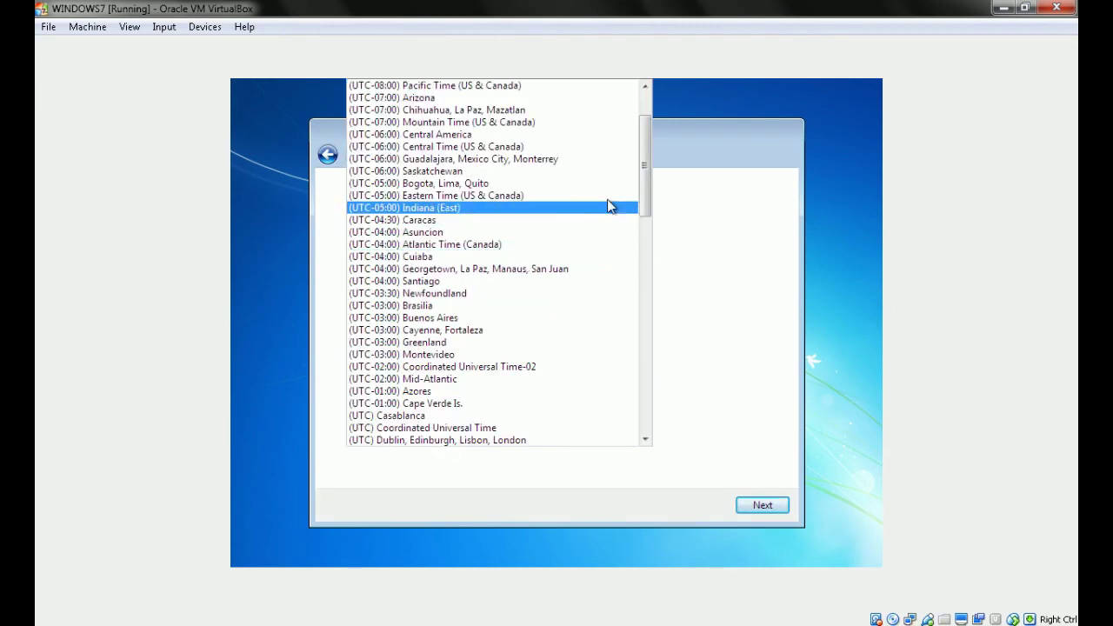
{"action": "left_click_drag", "start_coordinate": [649, 161], "coordinate": [666, 405]}
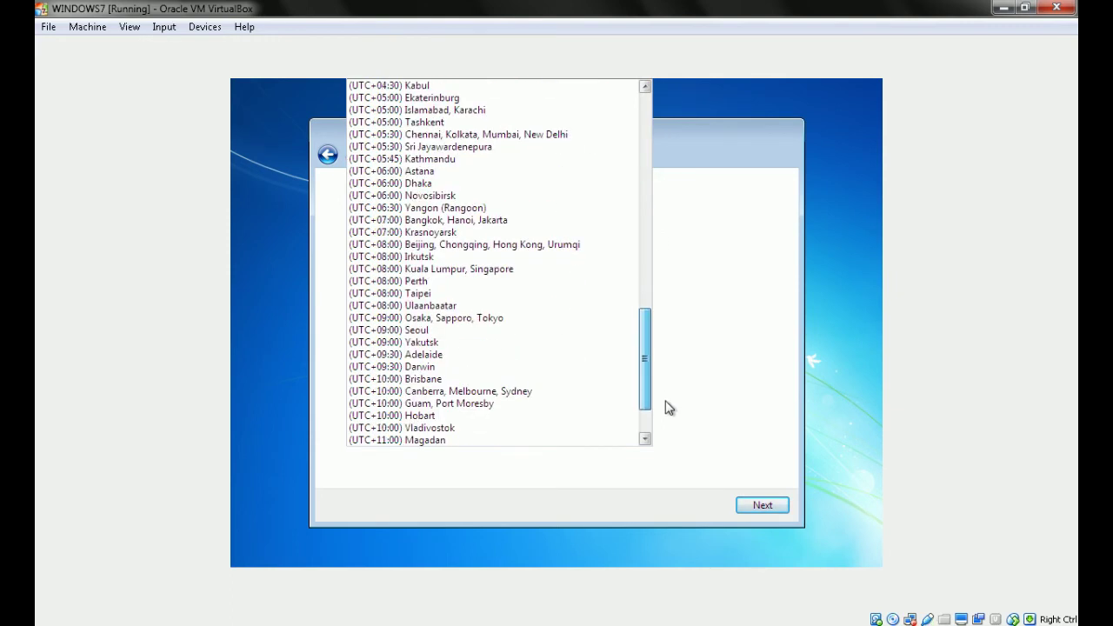
{"action": "left_click", "coordinate": [531, 246]}
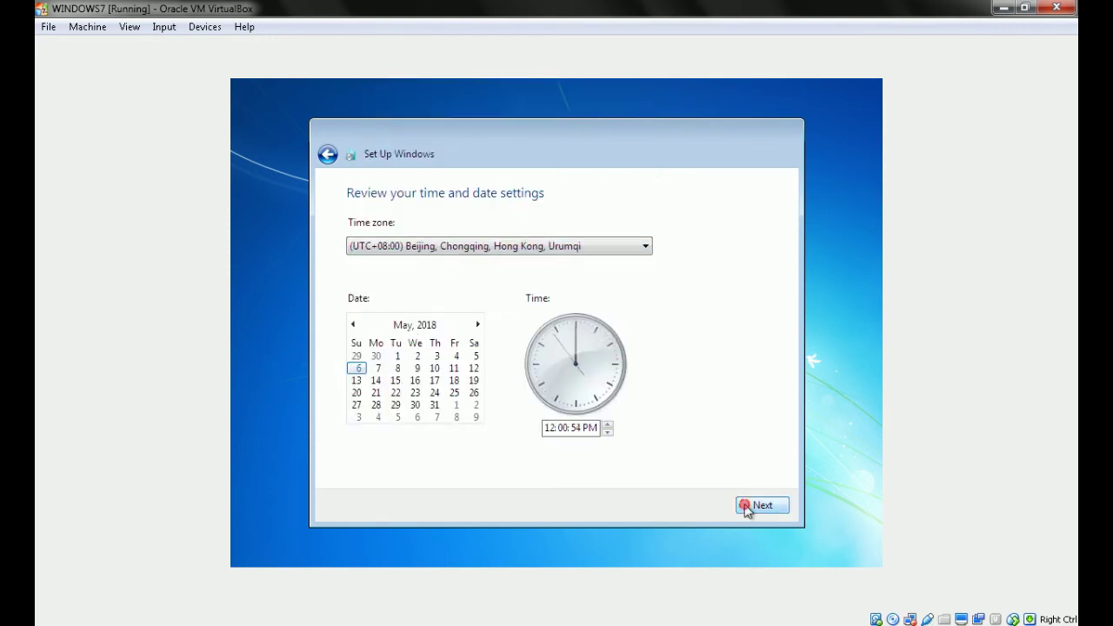
{"action": "left_click", "coordinate": [756, 506]}
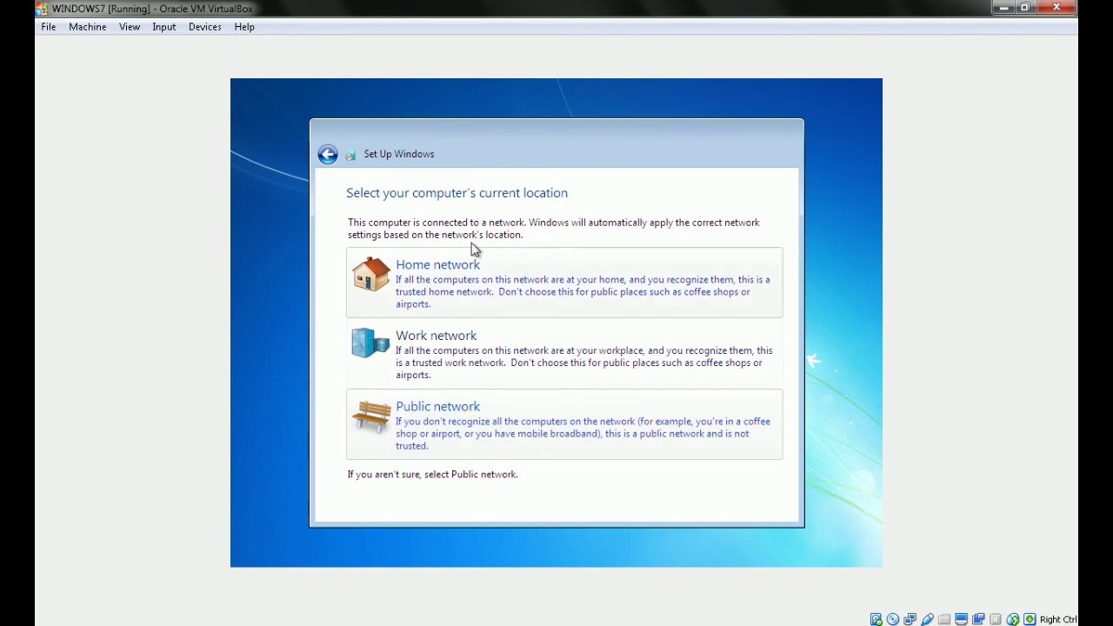
{"action": "left_click", "coordinate": [496, 426]}
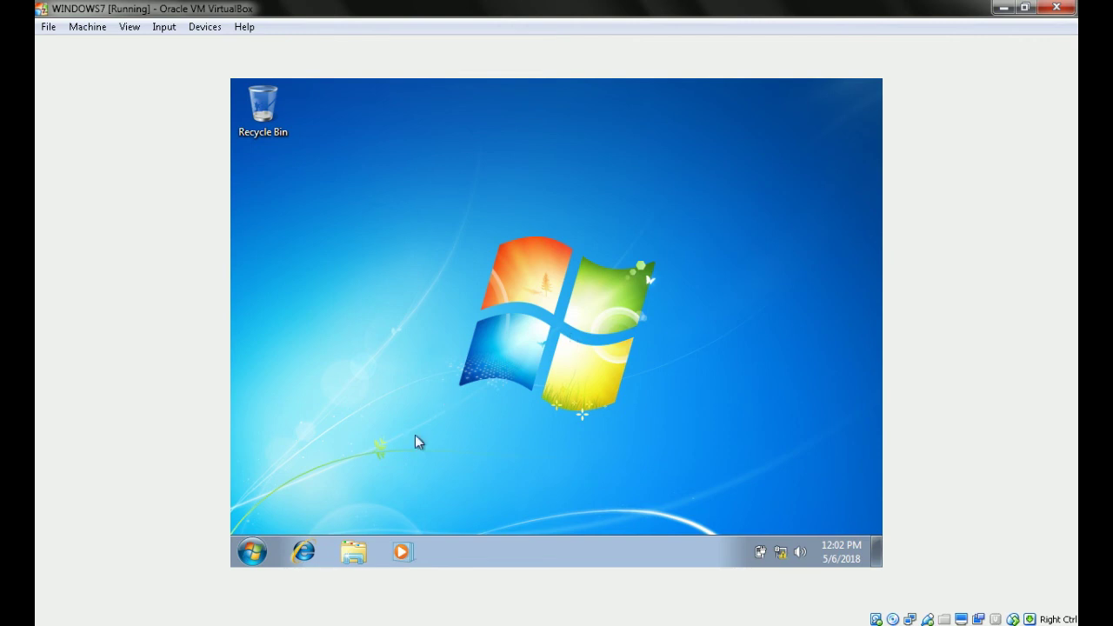
- View the properties of Computer in the new Windows 7 guest to check its edition, processor, memory and system type
{"action": "left_click", "coordinate": [261, 553]}
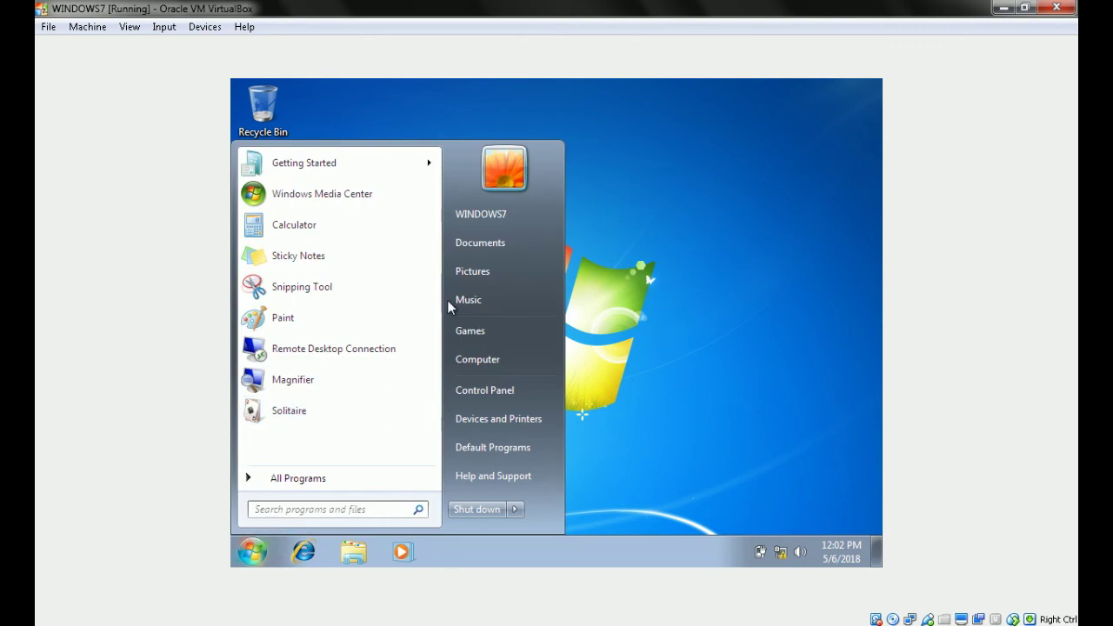
{"action": "right_click", "coordinate": [494, 358]}
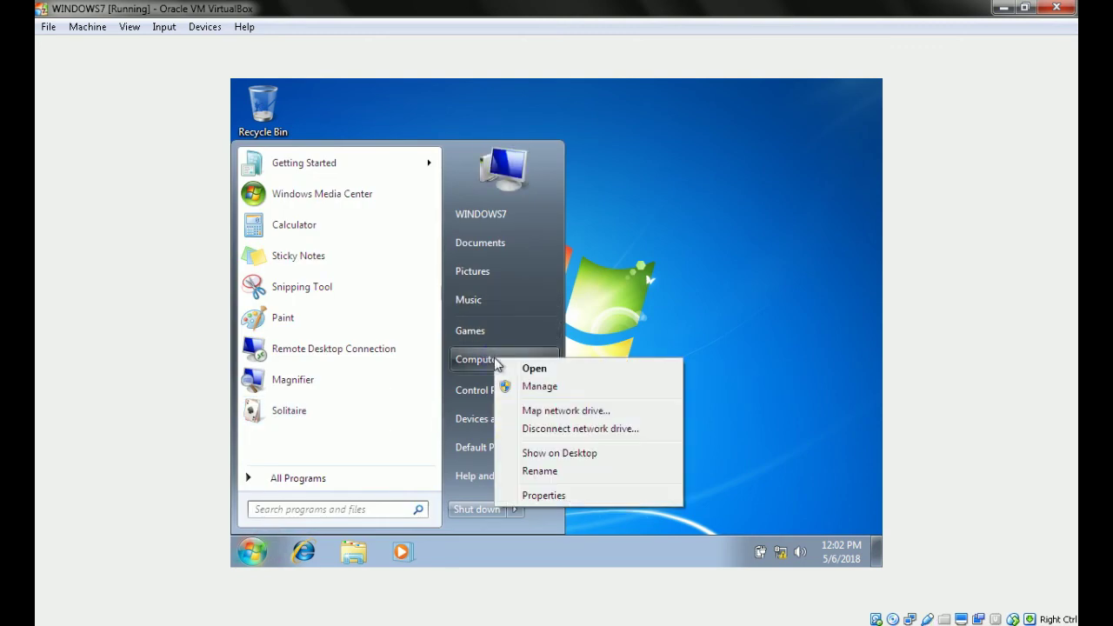
{"action": "left_click", "coordinate": [566, 499]}
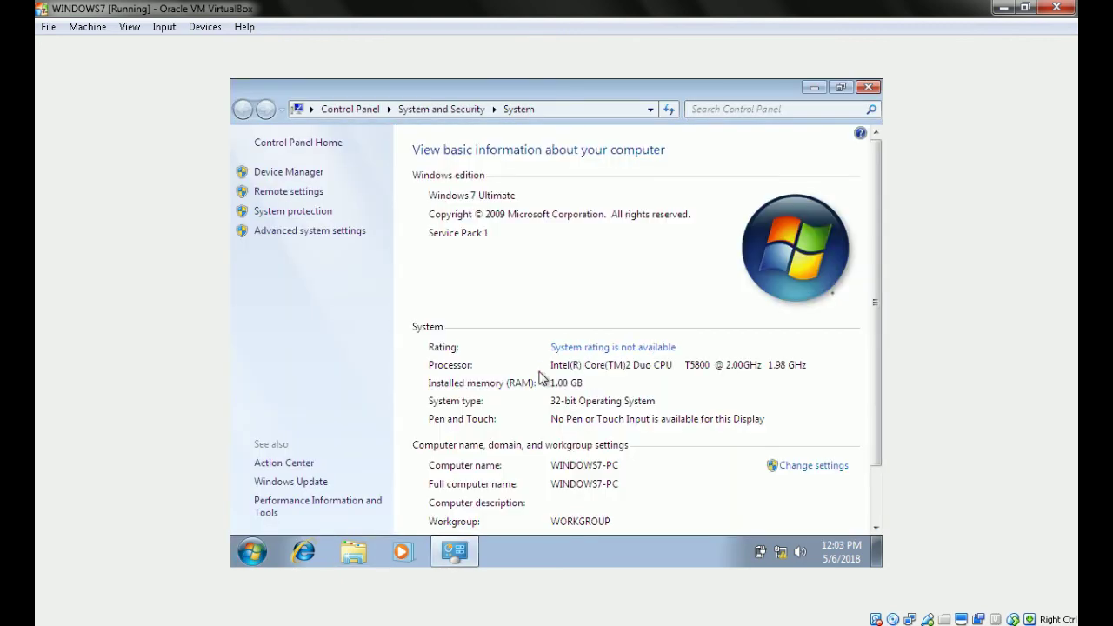
- Check the guest's hardware in Device Manager for devices missing drivers, and close Device Manager and the System window
{"action": "left_click", "coordinate": [296, 174]}
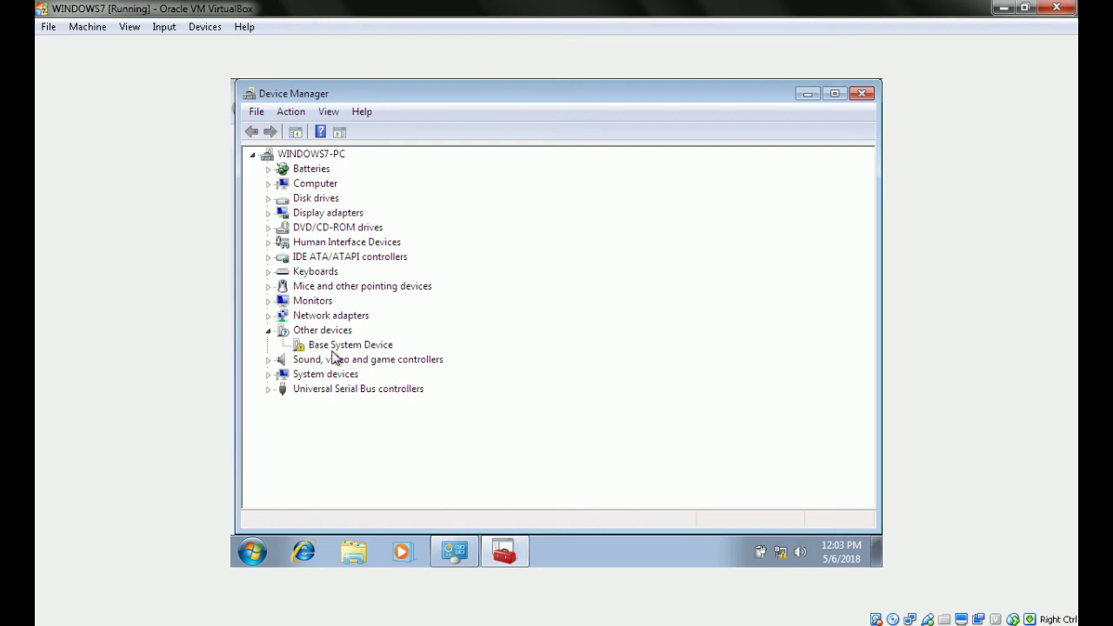
{"action": "left_click", "coordinate": [860, 97]}
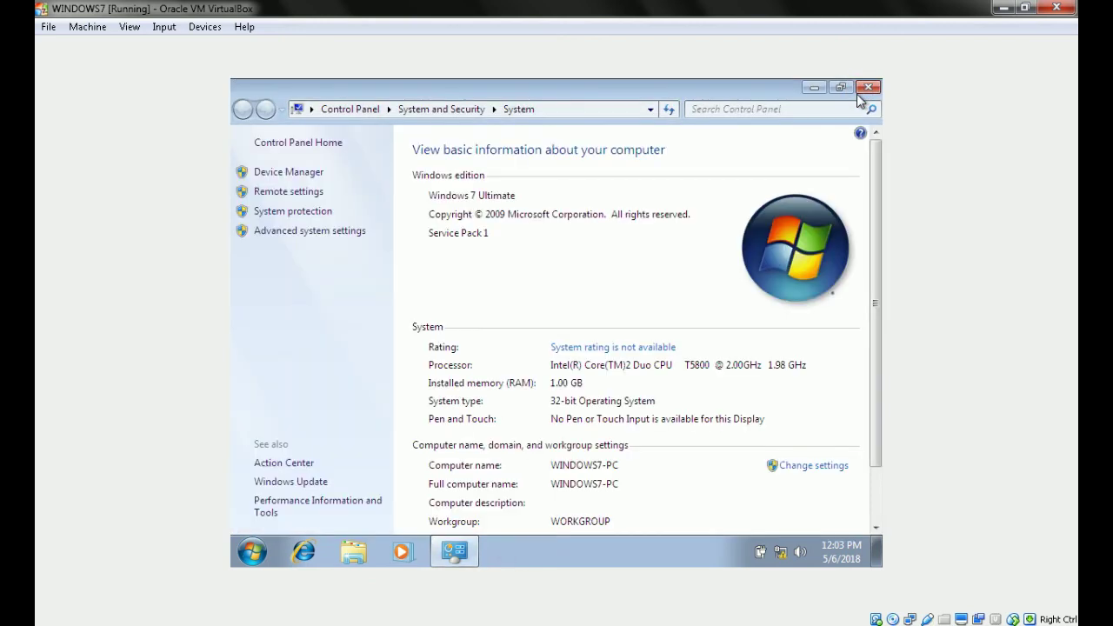
{"action": "left_click", "coordinate": [865, 98]}
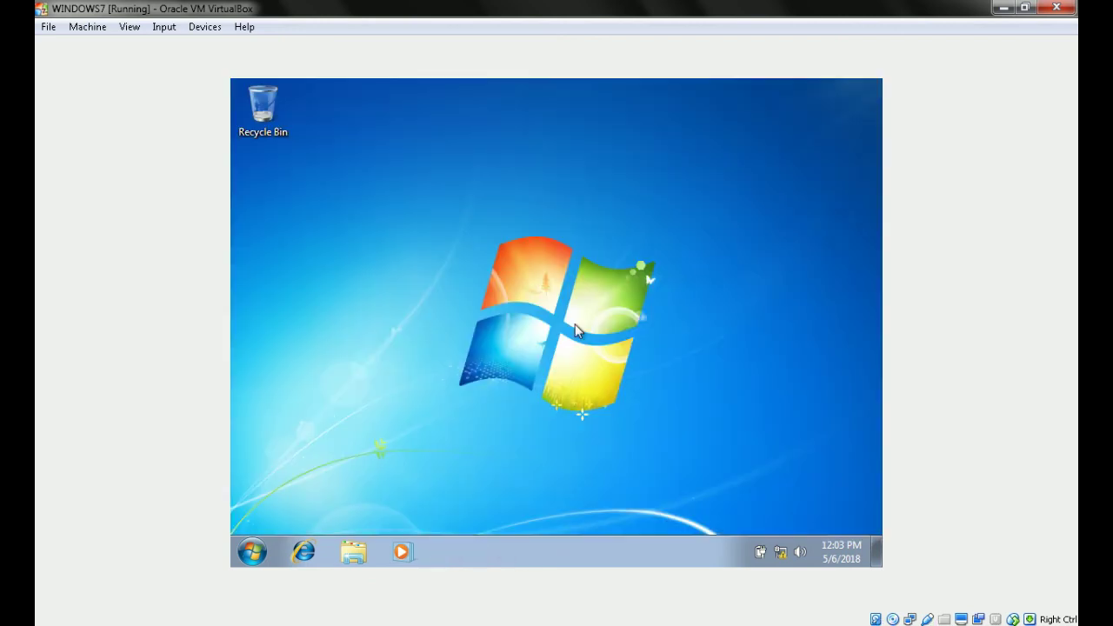